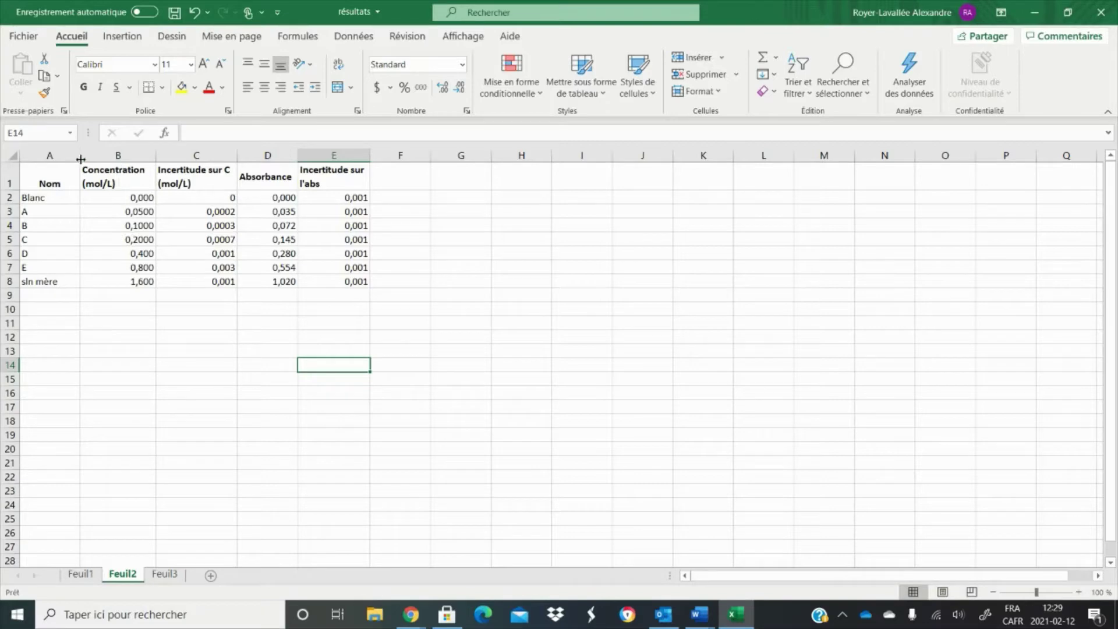
click(53, 178)
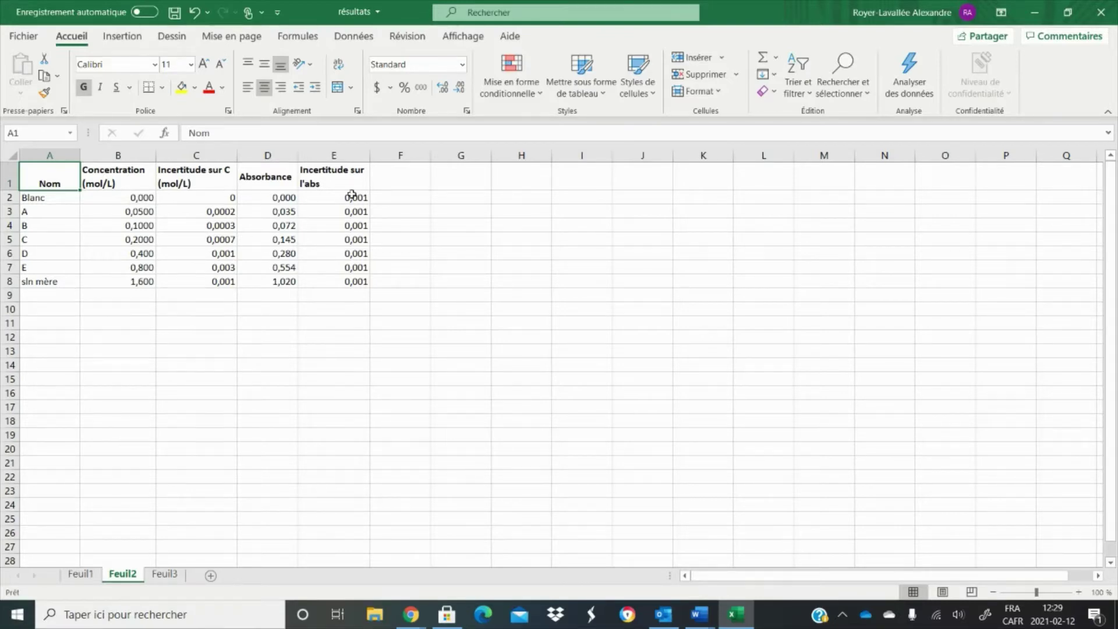
click(141, 196)
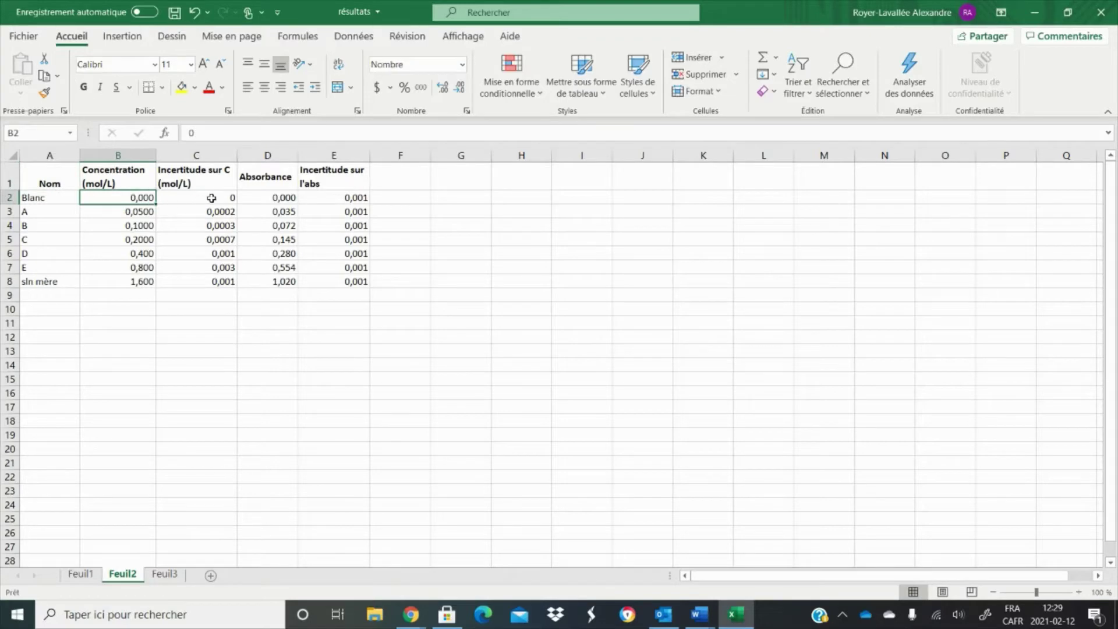
Enter 0.2 with a decimal point in C11 and 0,2 with a decimal comma in C12
click(199, 325)
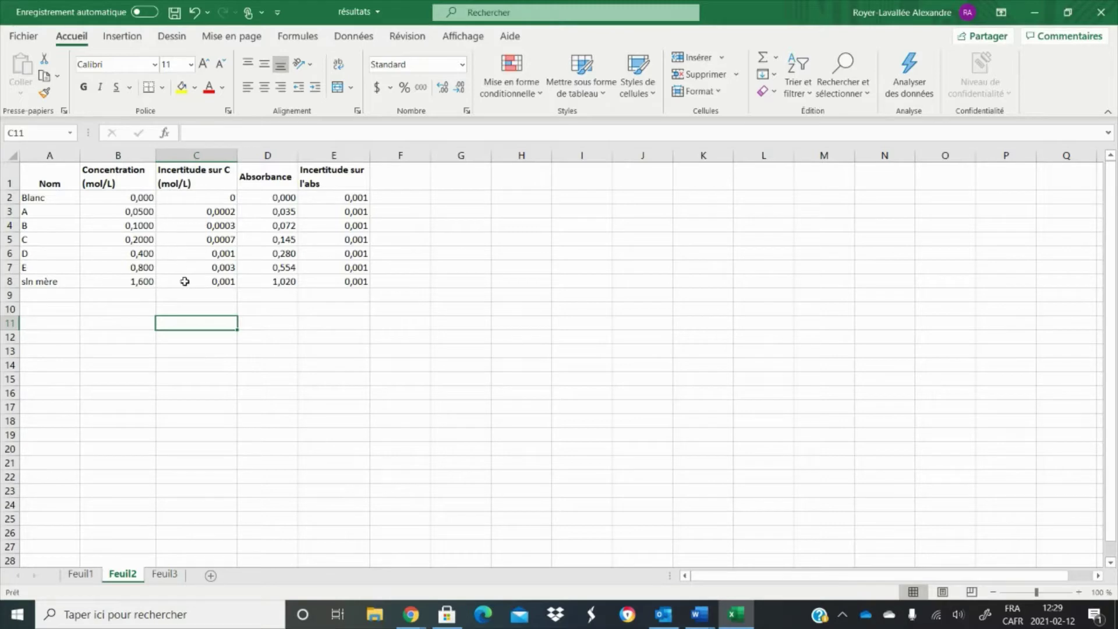
text(0.2)
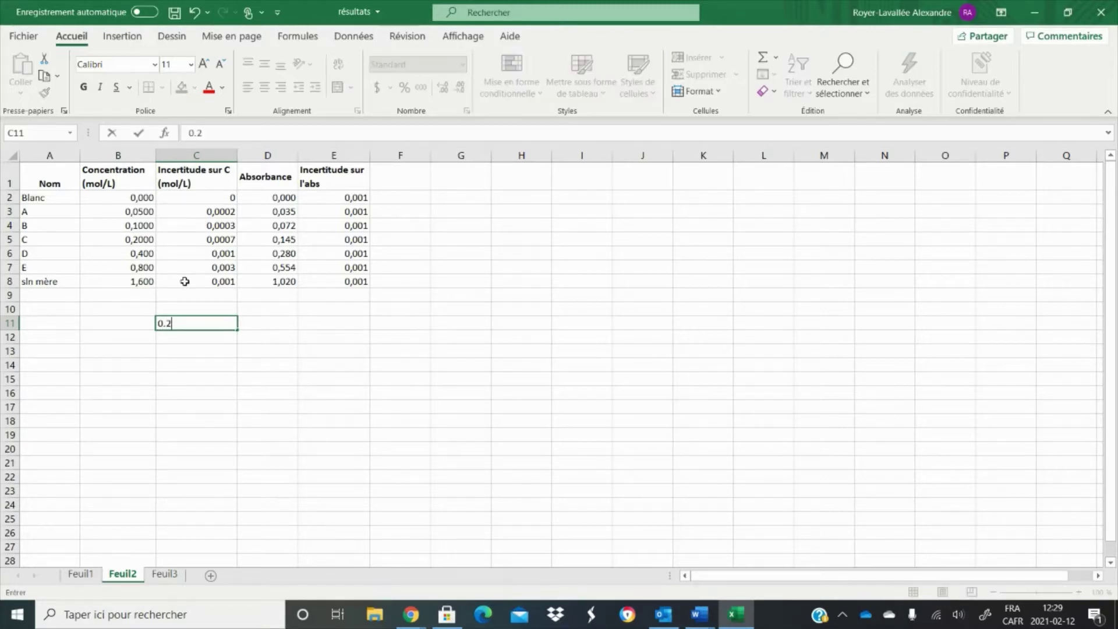
key(Return)
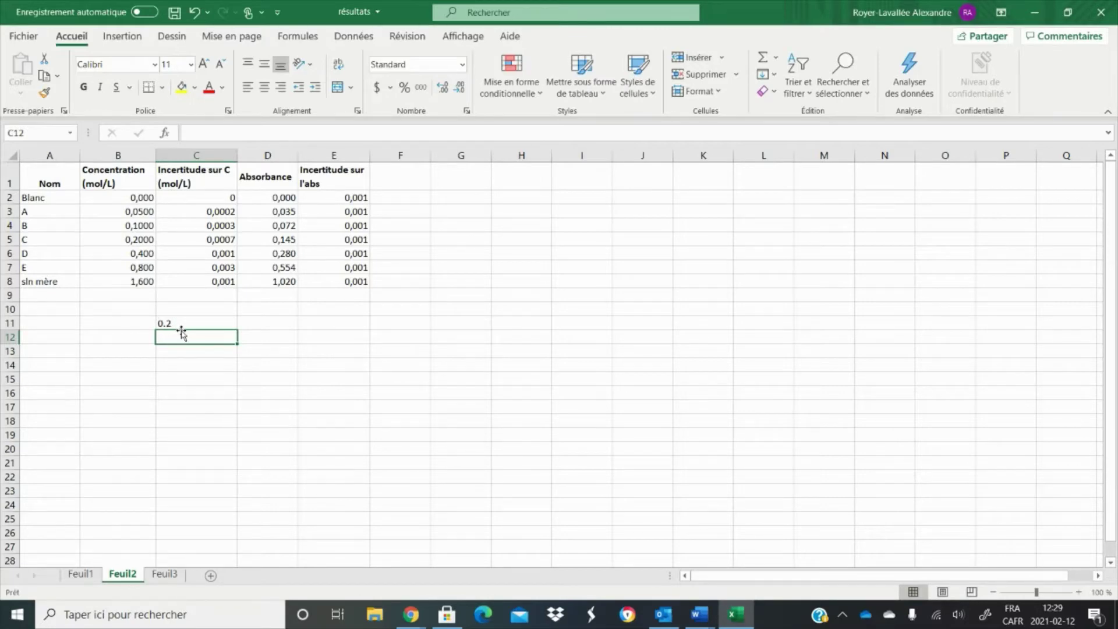
text(0)
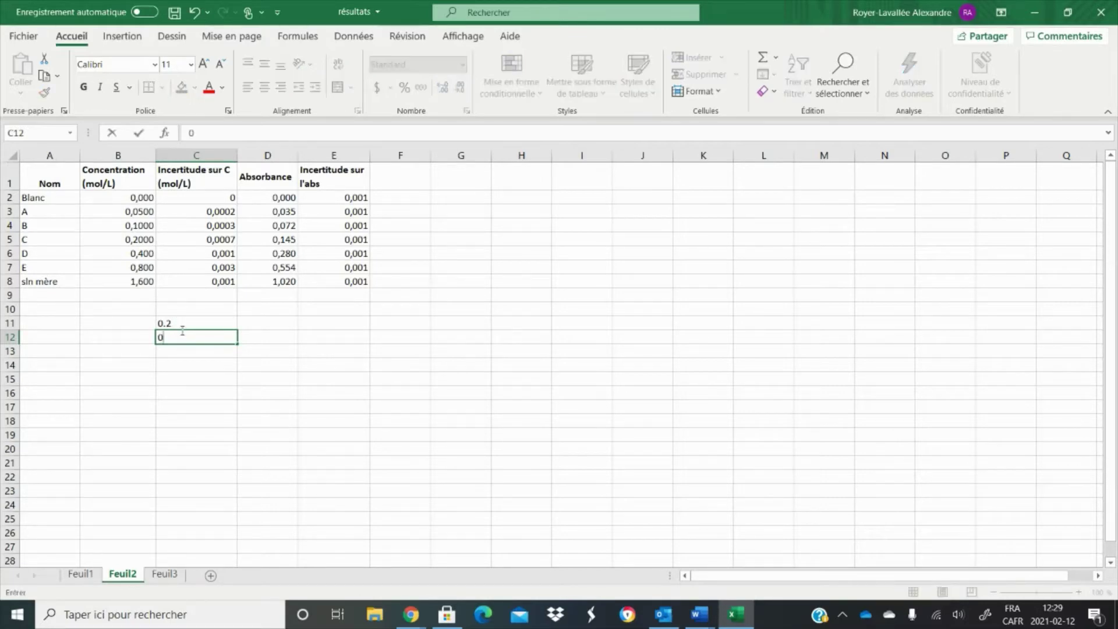
text(,2)
key(Return)
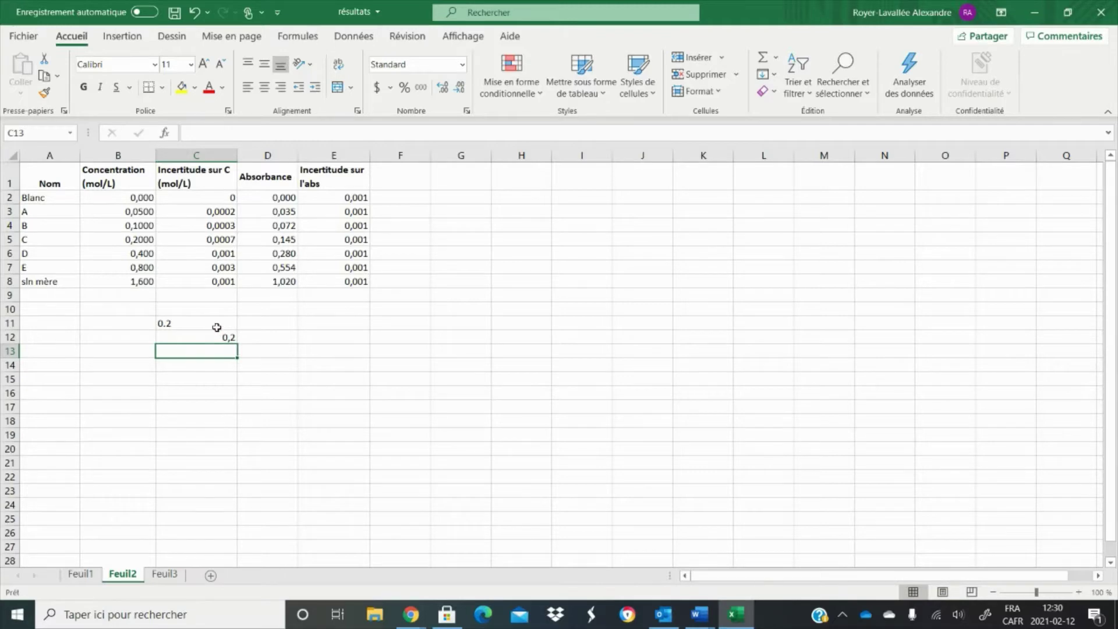
Clear the two decimal separator test entries in C11 and C12
drag(216, 328, 217, 347)
key(Delete)
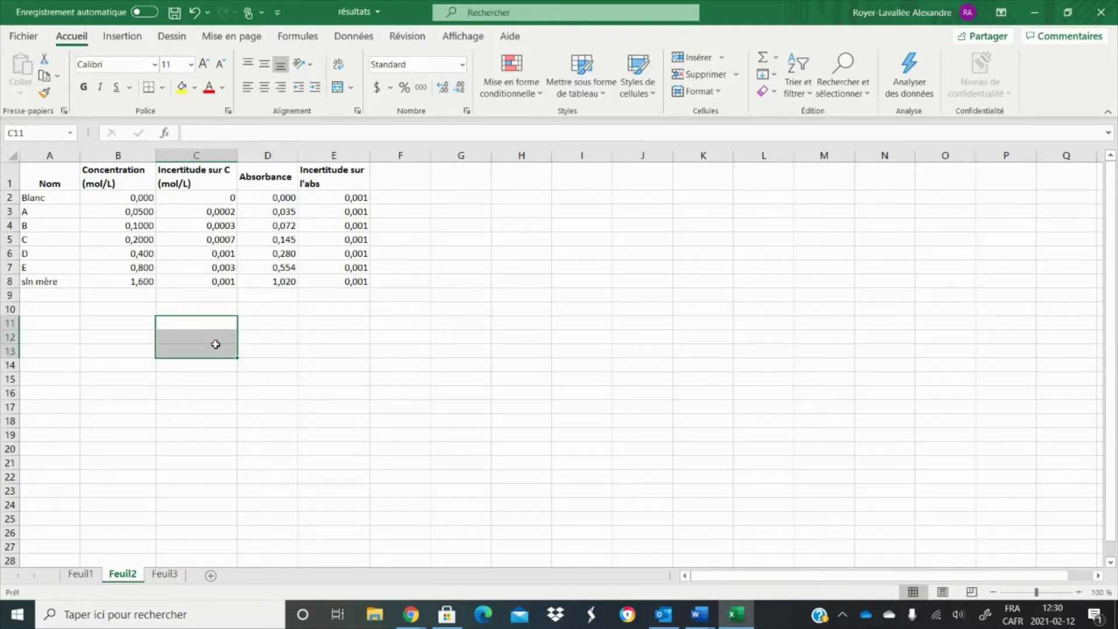
click(403, 377)
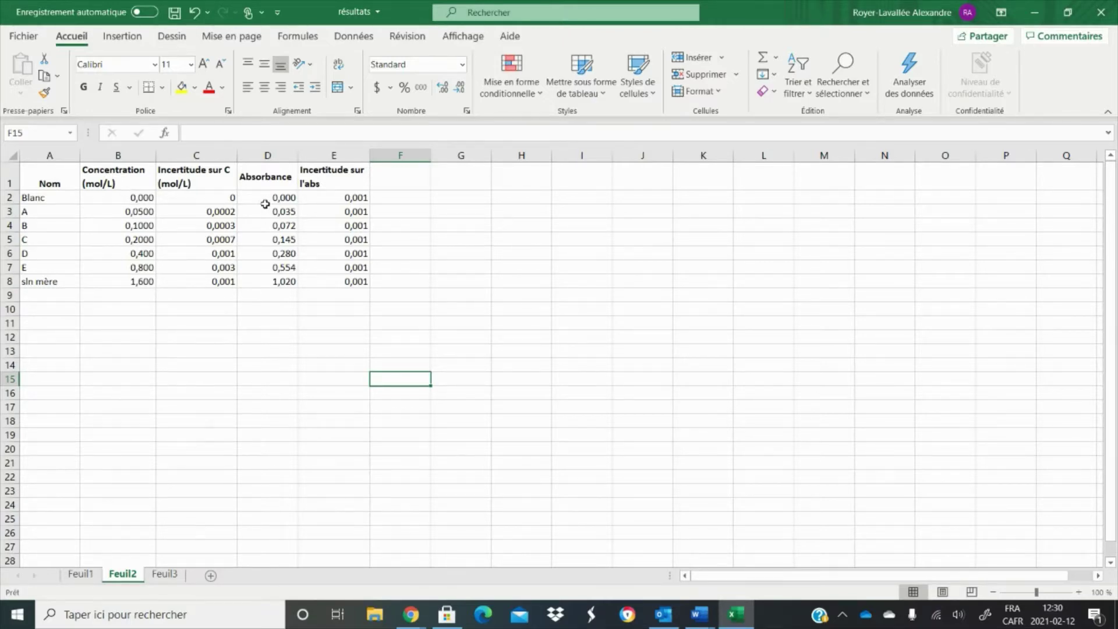
Insert a markers-only scatter chart from concentrations B2:B8 and absorbances D2:D8, and place it below the data table
click(118, 194)
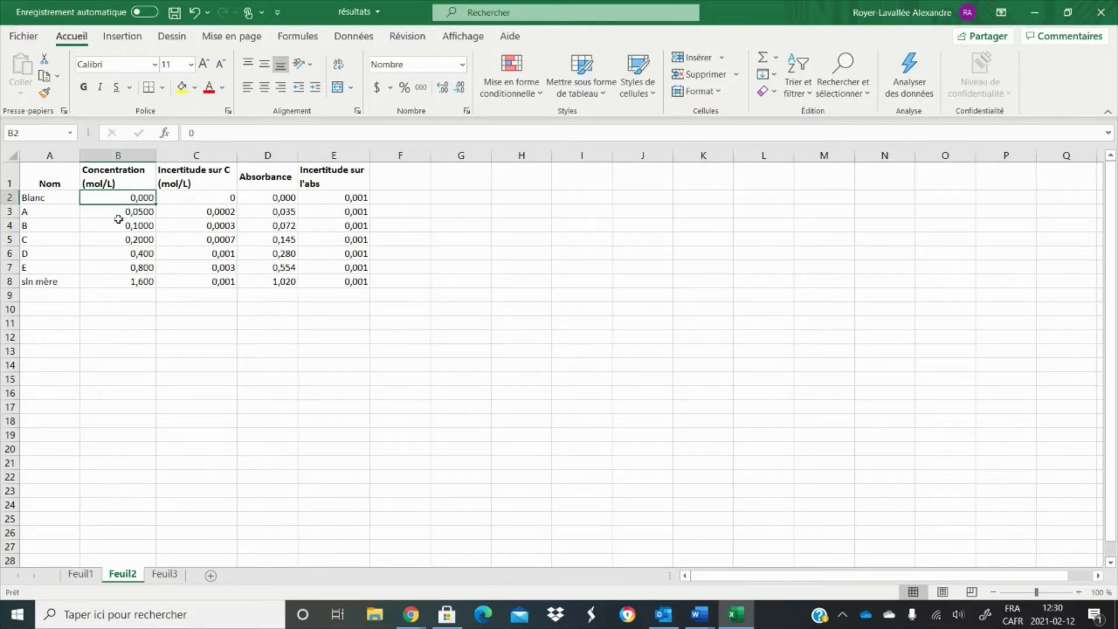
click(140, 362)
click(115, 196)
drag(114, 198, 112, 278)
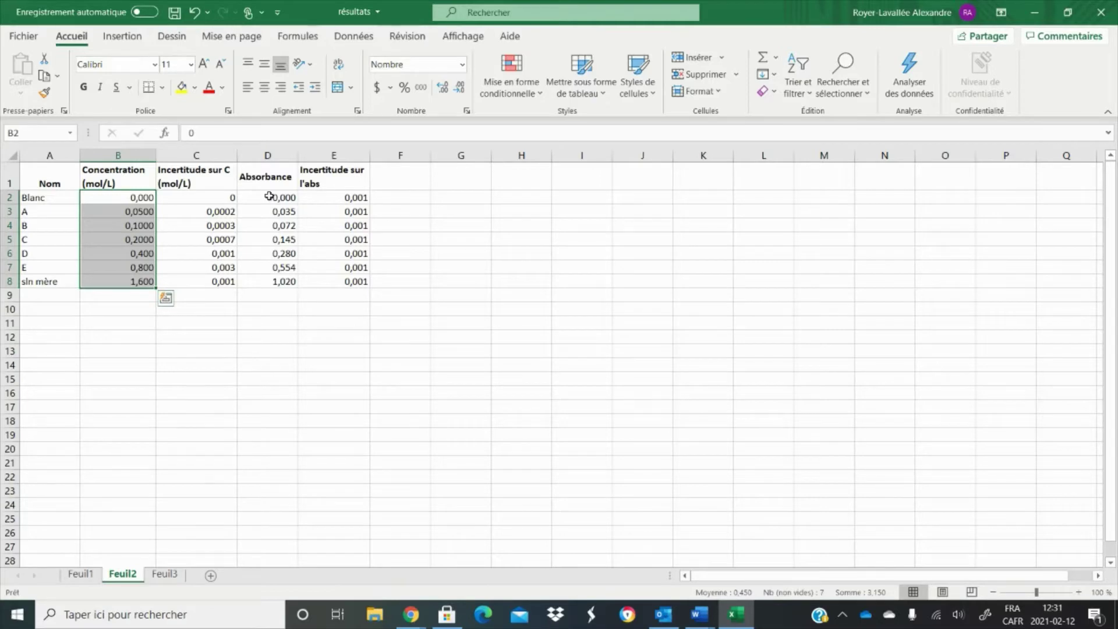
drag(269, 197, 265, 281)
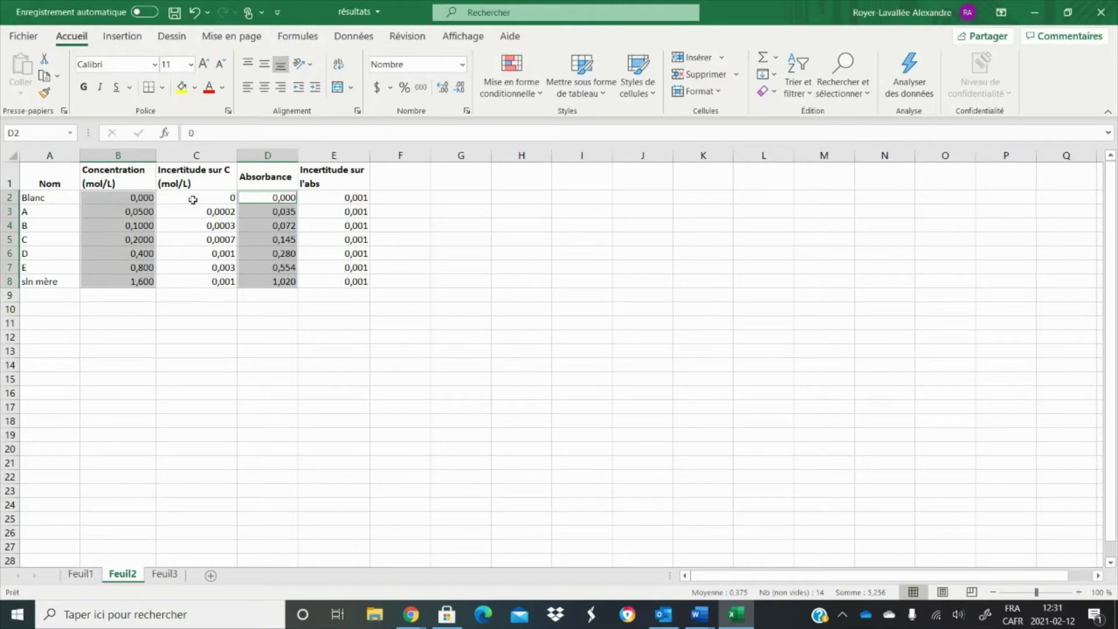
click(134, 46)
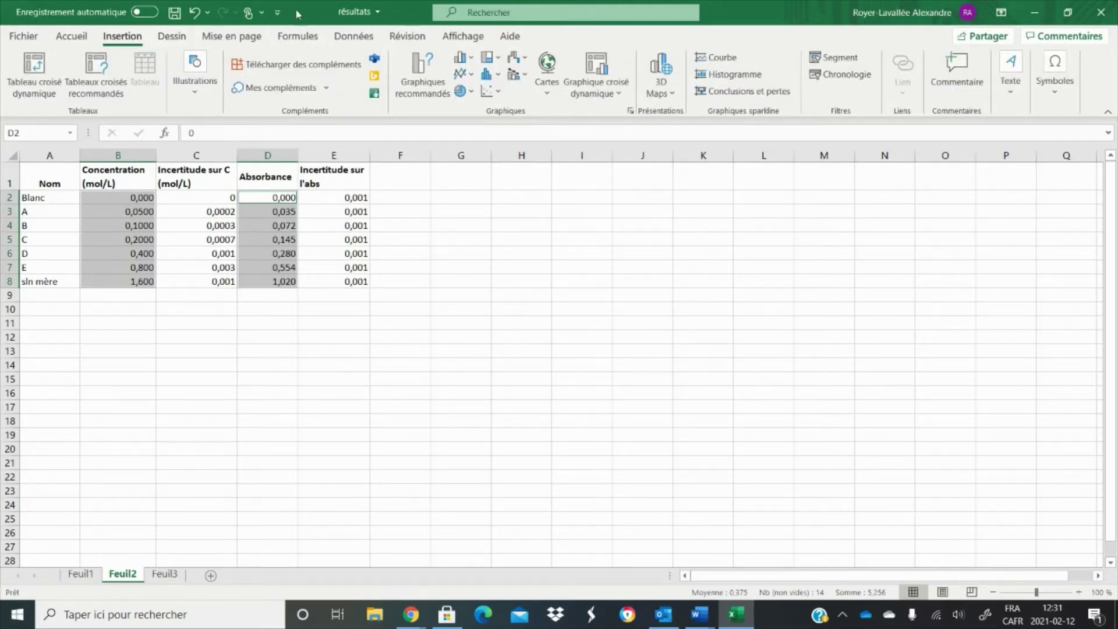
click(497, 91)
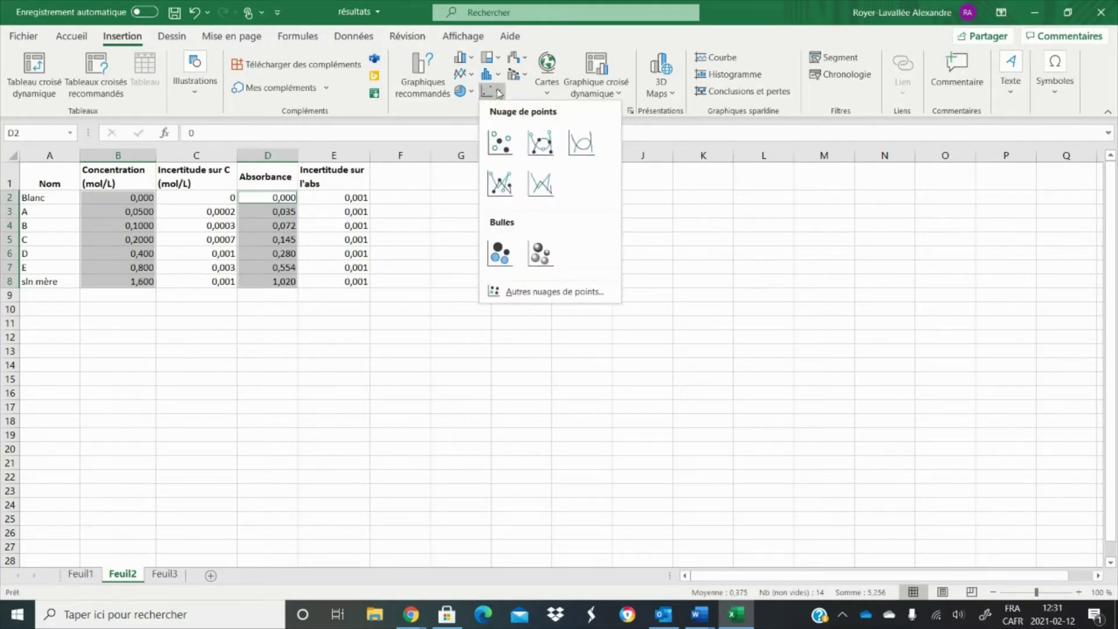
click(498, 92)
click(483, 94)
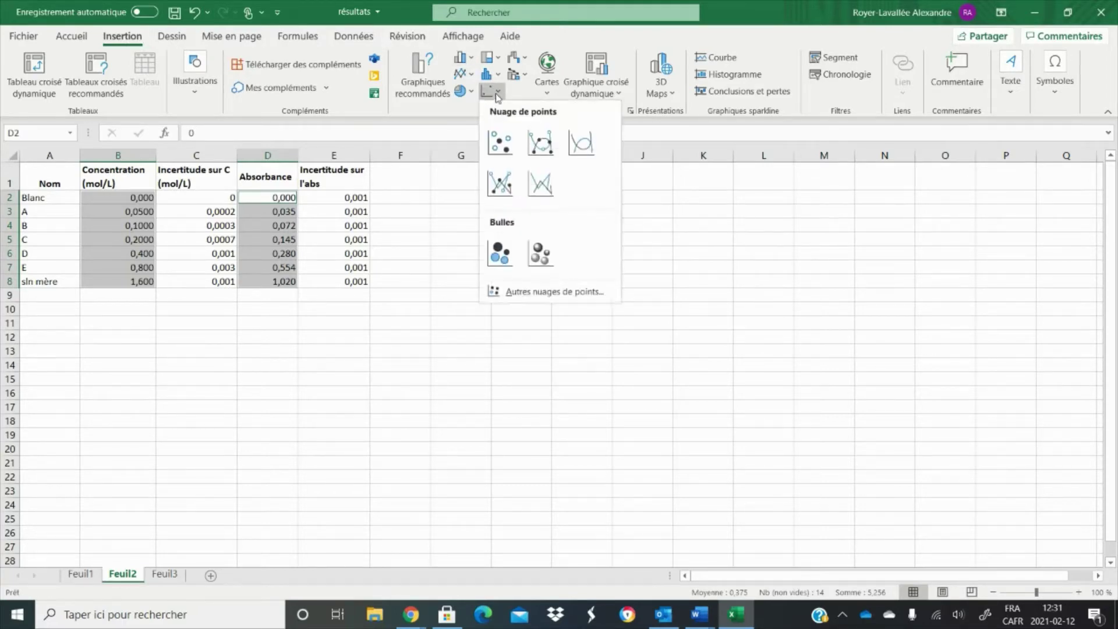
click(503, 153)
mouse_move(629, 277)
mouse_down()
mouse_move(422, 300)
mouse_move(296, 331)
mouse_up()
Insert an empty markers-only scatter chart from blank cell H8 and position it beside the first chart
click(506, 281)
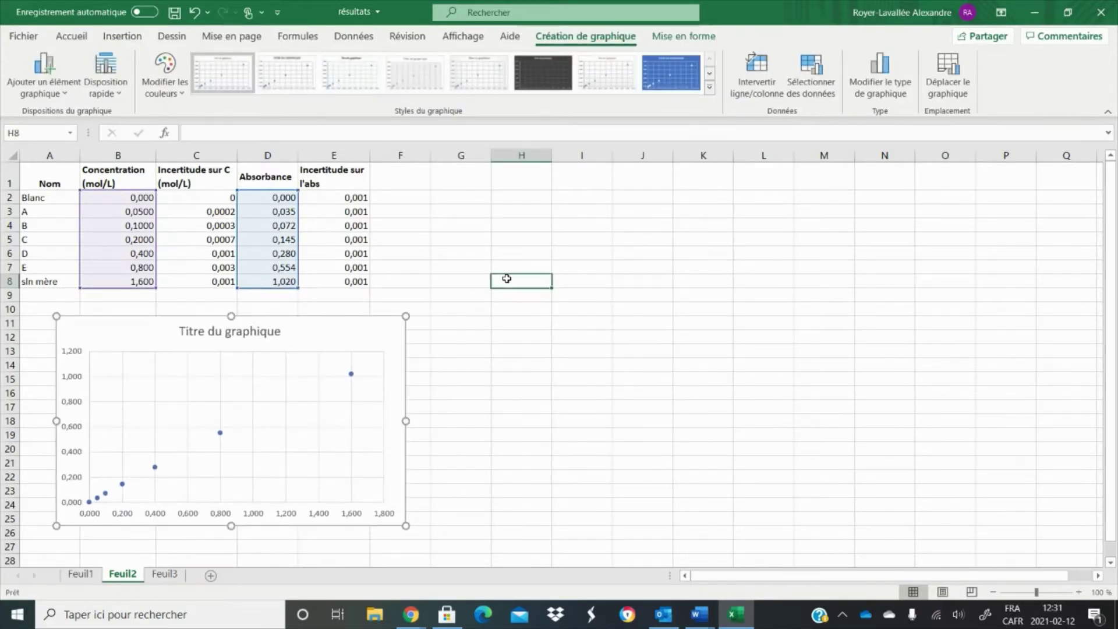
click(123, 41)
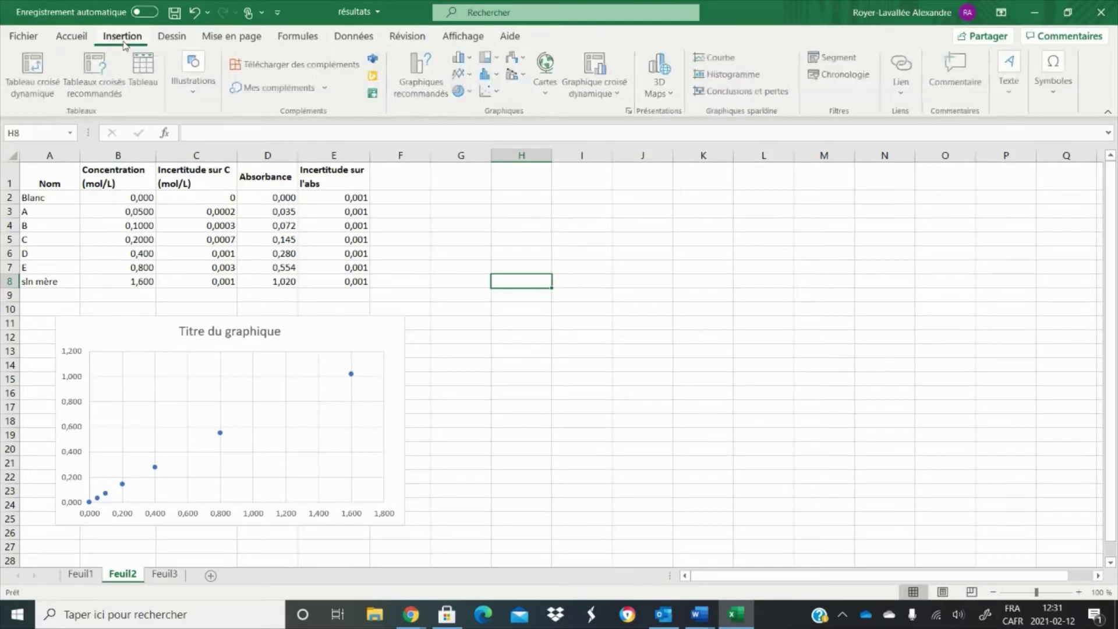
click(486, 92)
click(501, 143)
drag(482, 350, 573, 359)
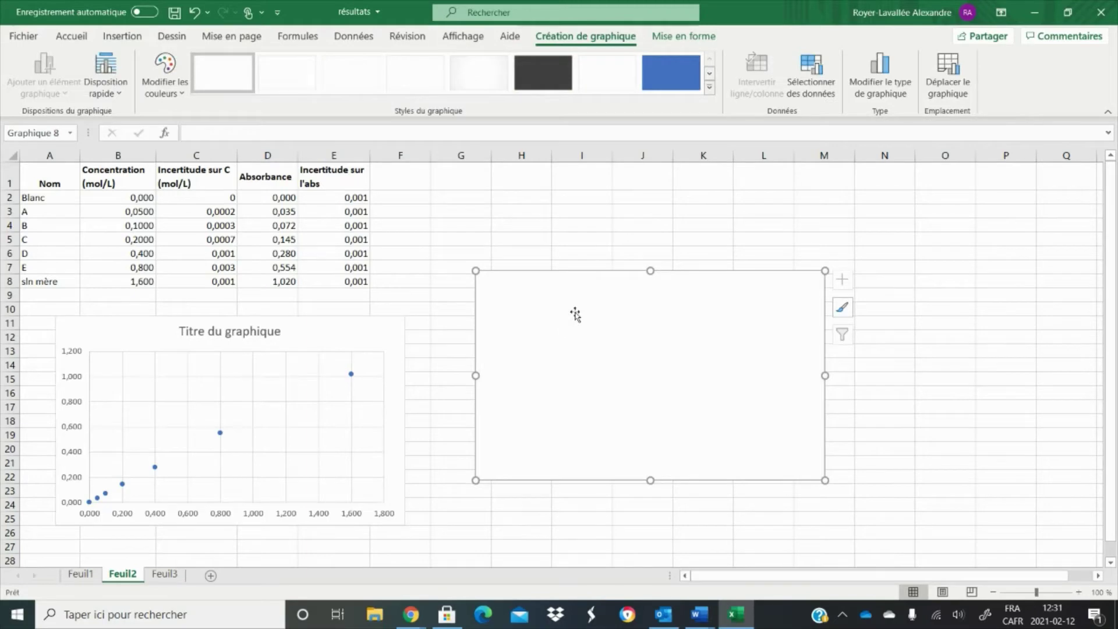
Add a data series to the empty chart with the concentrations in B2:B8 as its X values
right_click(533, 335)
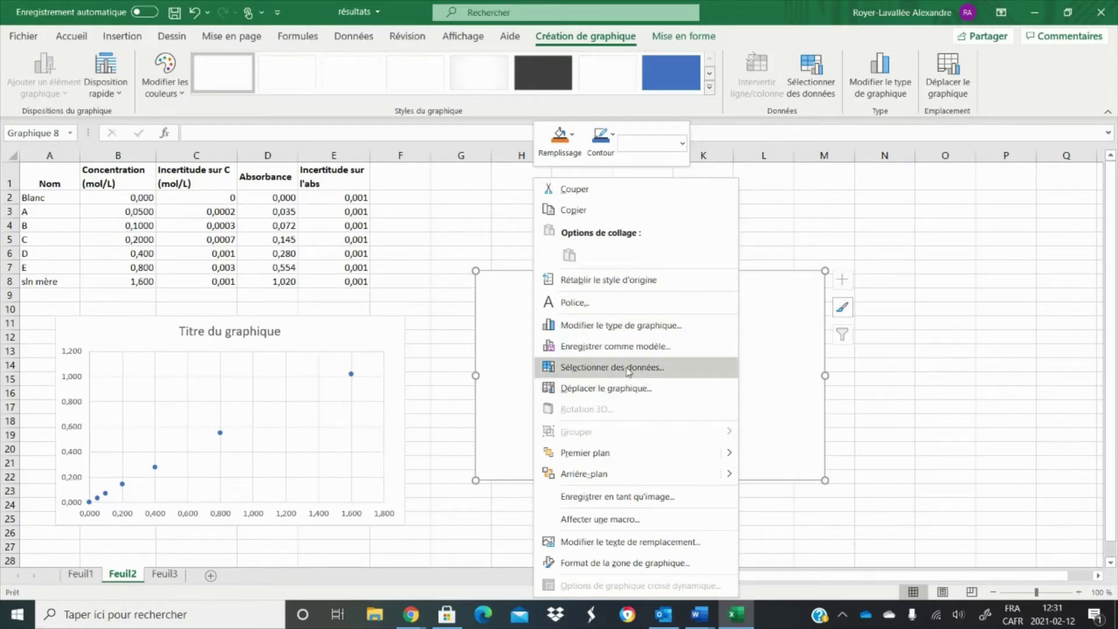
click(679, 374)
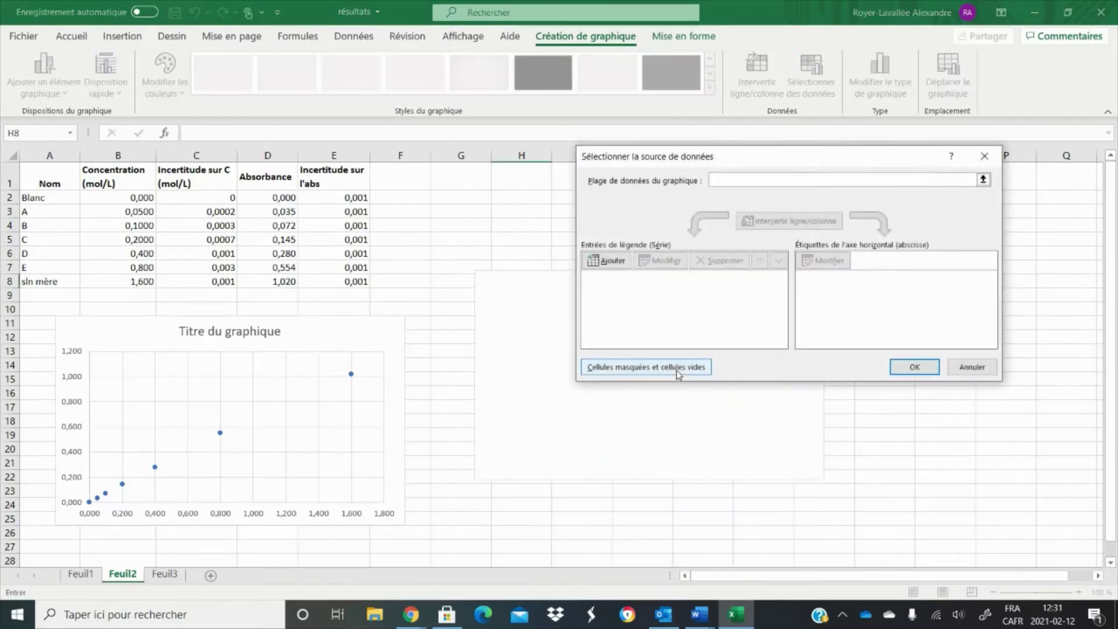
click(611, 261)
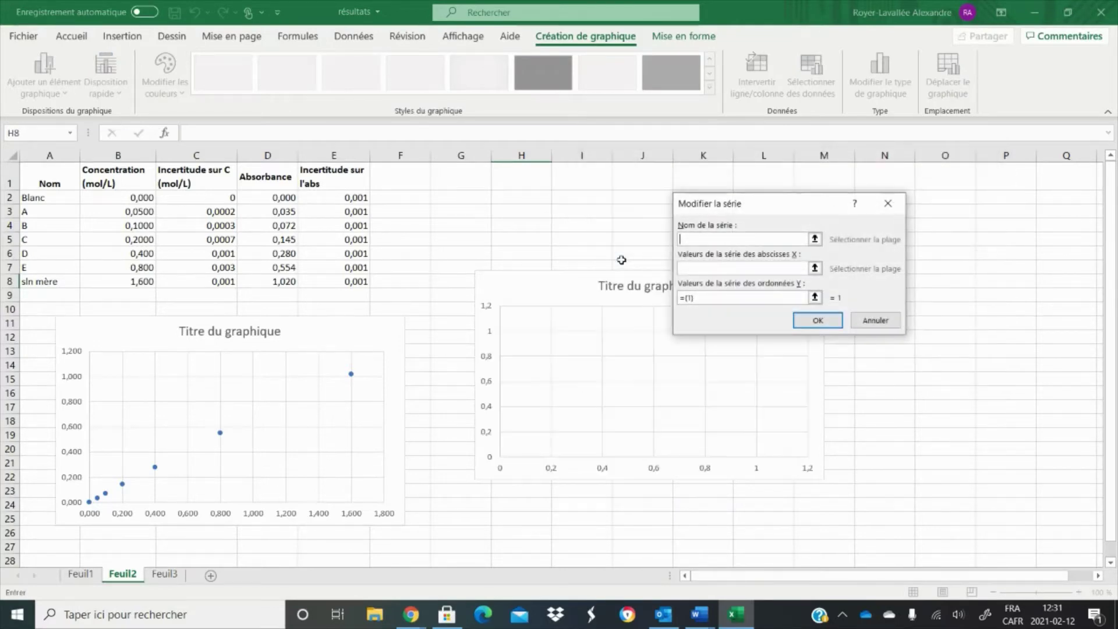
click(815, 268)
drag(143, 200, 142, 281)
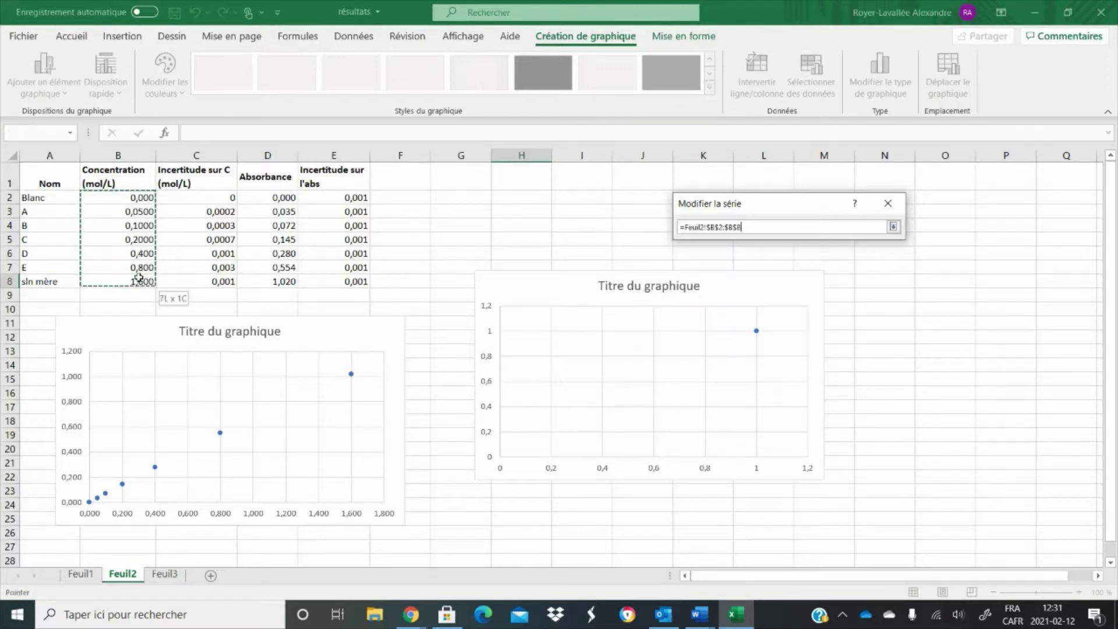
click(894, 227)
Set the new series' Y values to the absorbances in D2:D8 and apply the data source
click(815, 297)
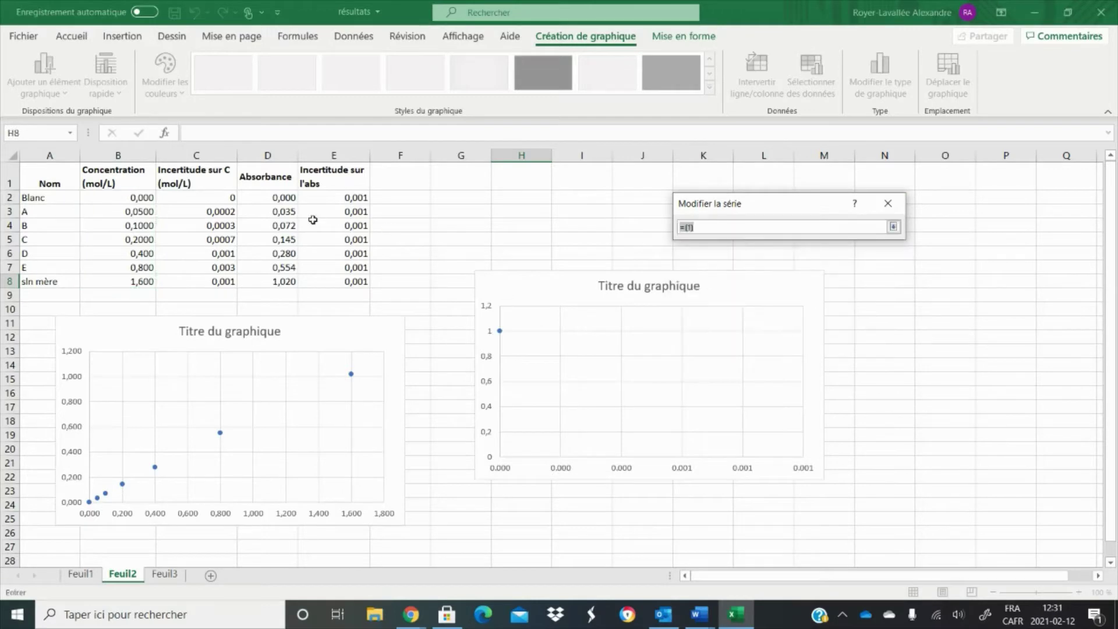
drag(283, 198, 271, 277)
click(893, 227)
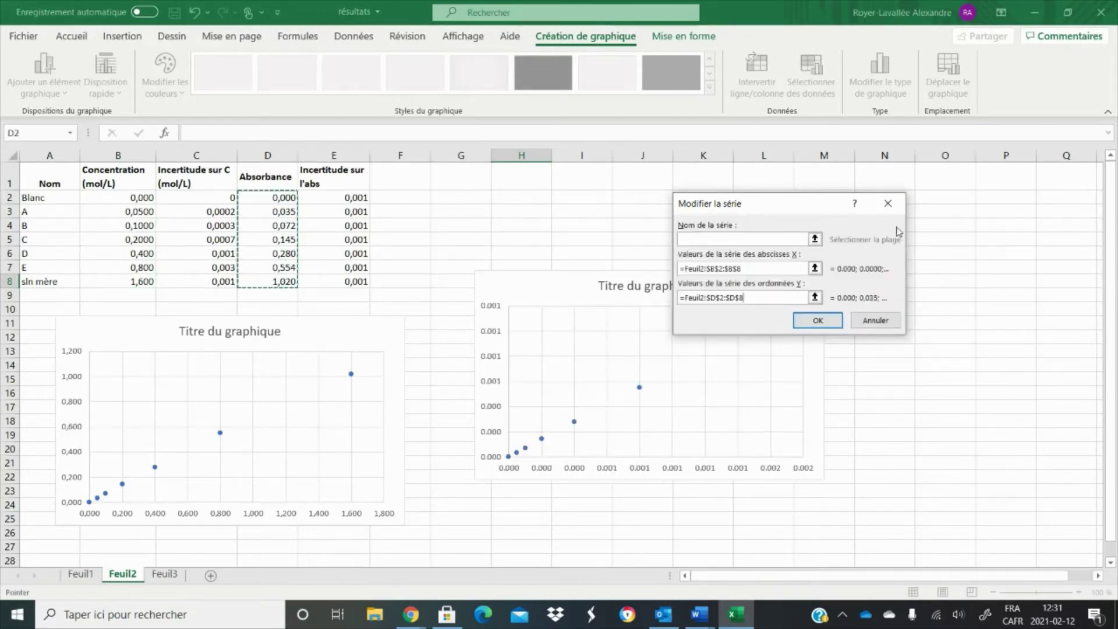
click(818, 321)
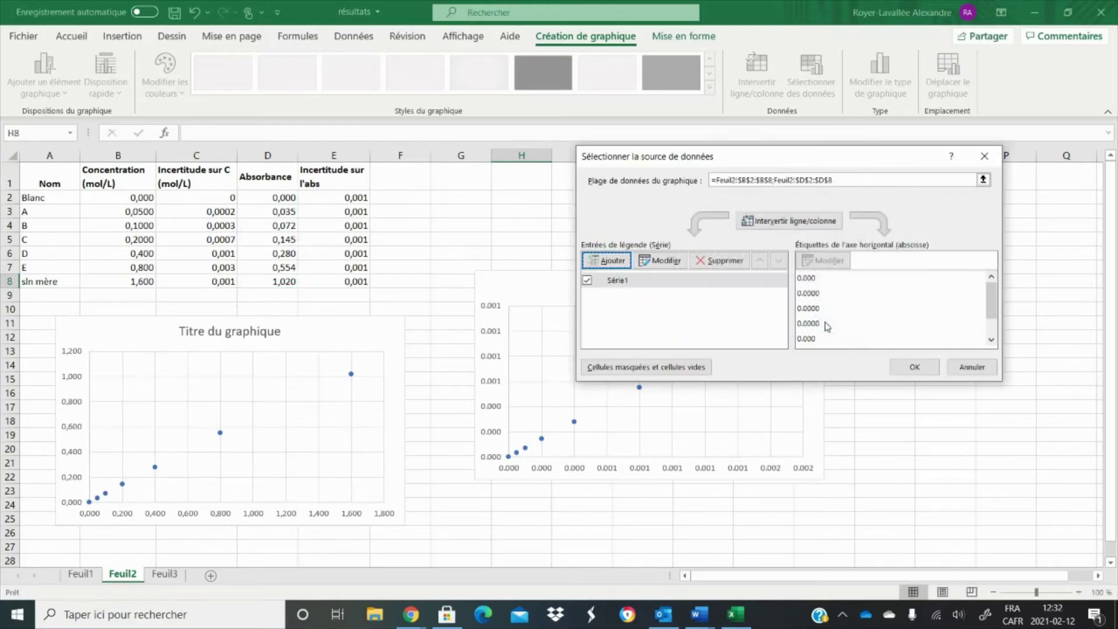
click(912, 368)
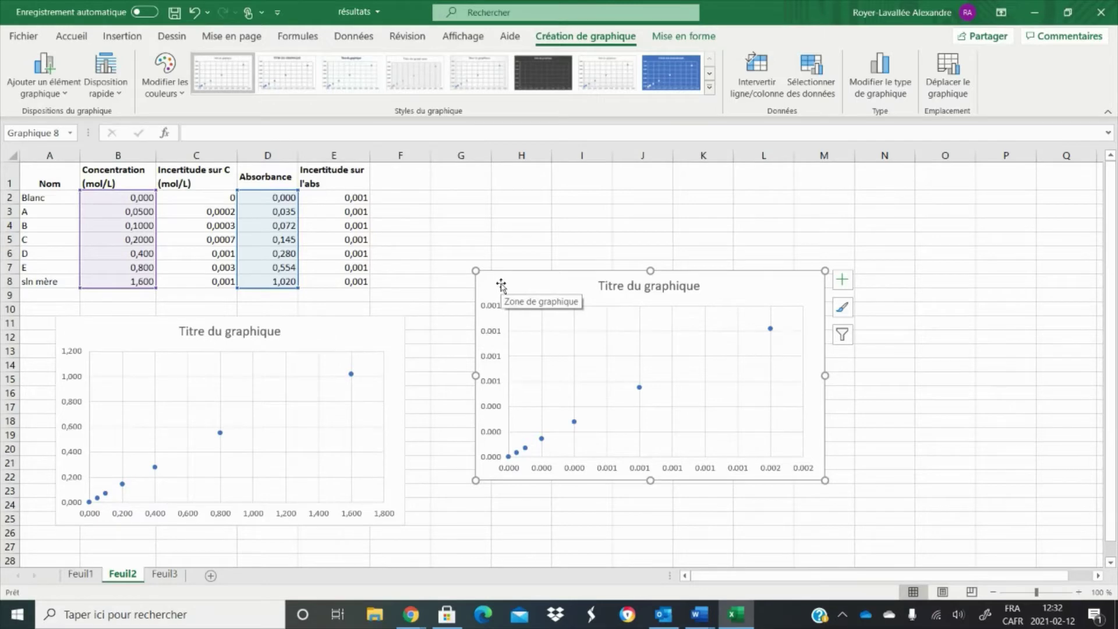
Delete the second chart and move the remaining scatter chart to the empty cells beside the data table
key(Delete)
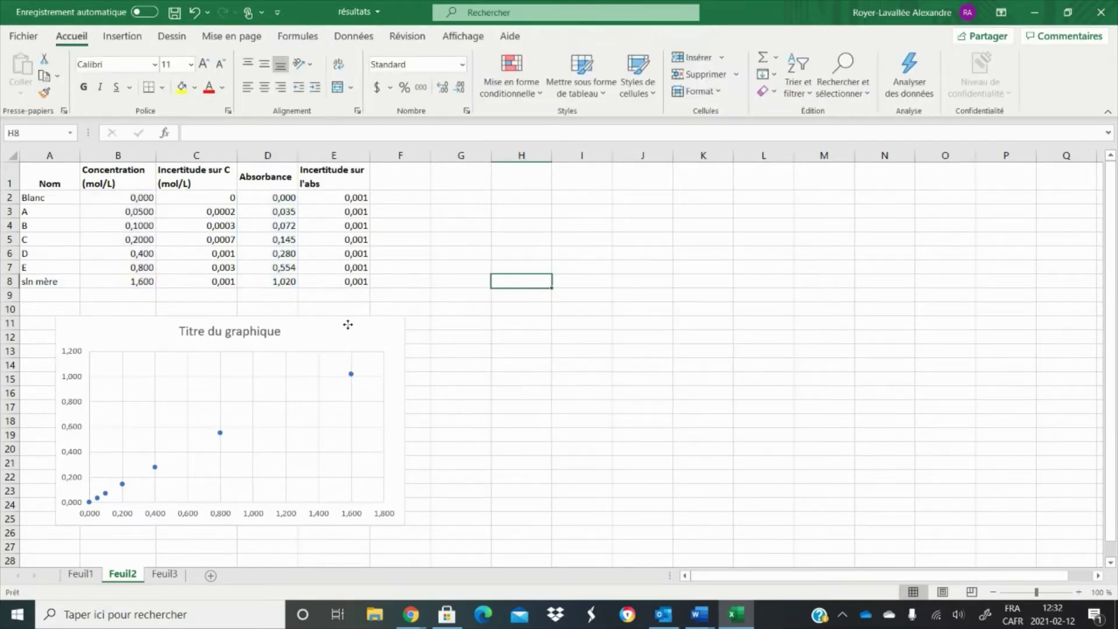
drag(350, 324, 749, 220)
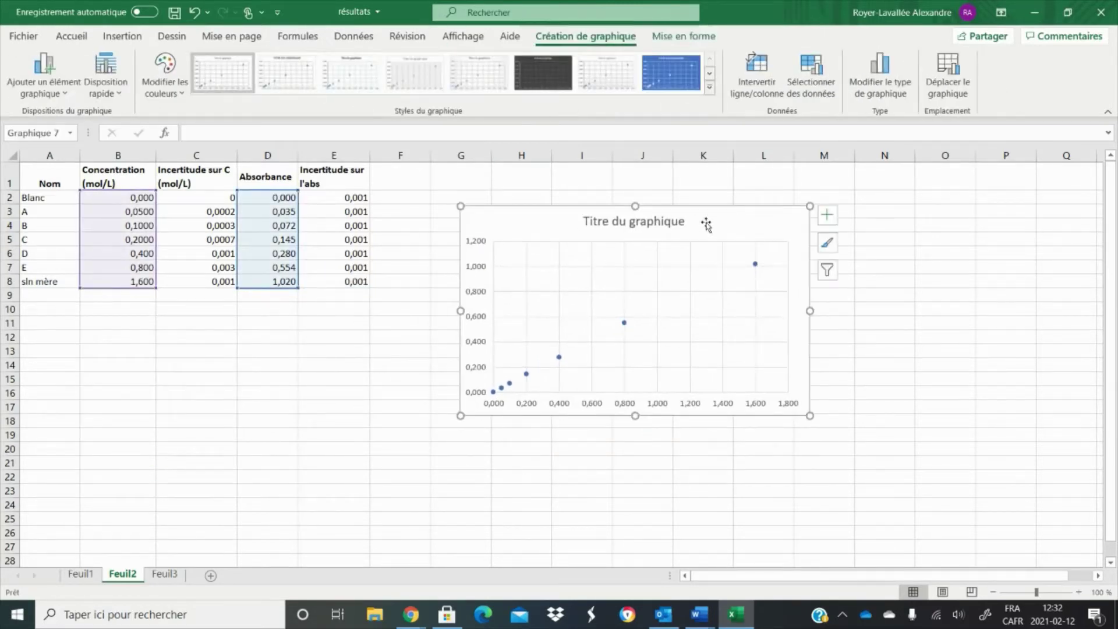
drag(543, 214, 562, 203)
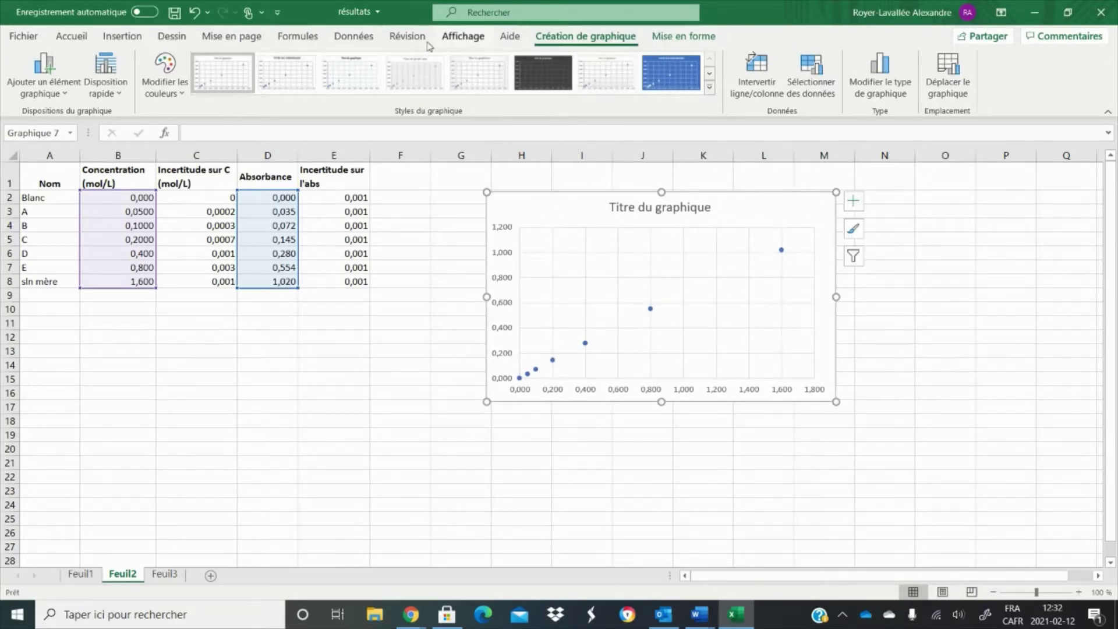
Add primary horizontal and primary vertical axis titles to the scatter chart
click(458, 279)
click(524, 208)
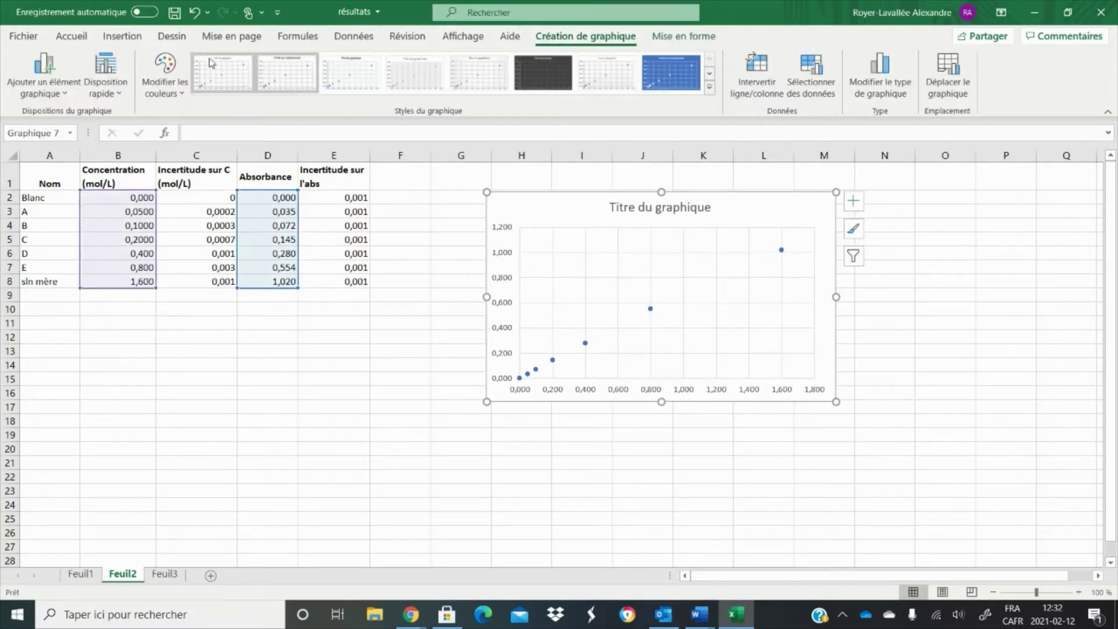
click(54, 89)
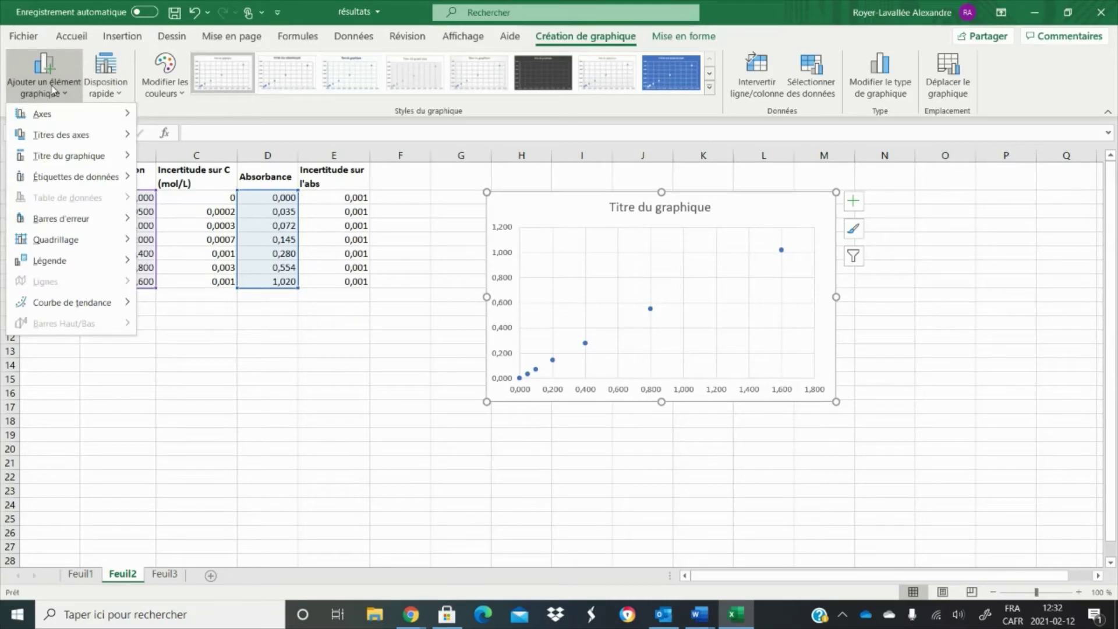
mouse_move(63, 136)
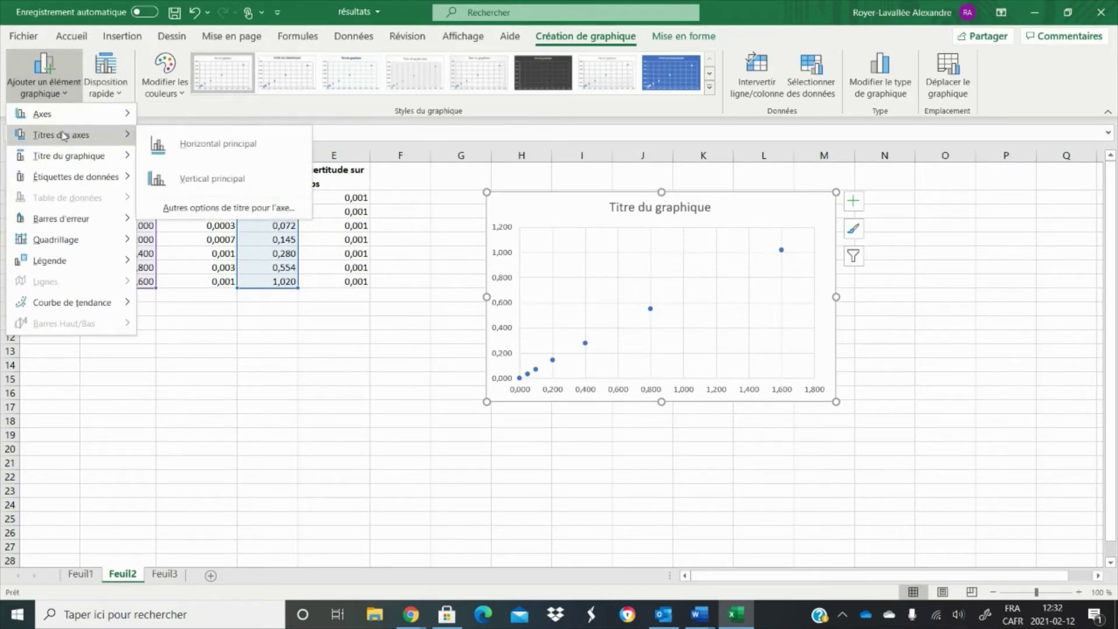
click(187, 148)
click(55, 87)
mouse_move(74, 143)
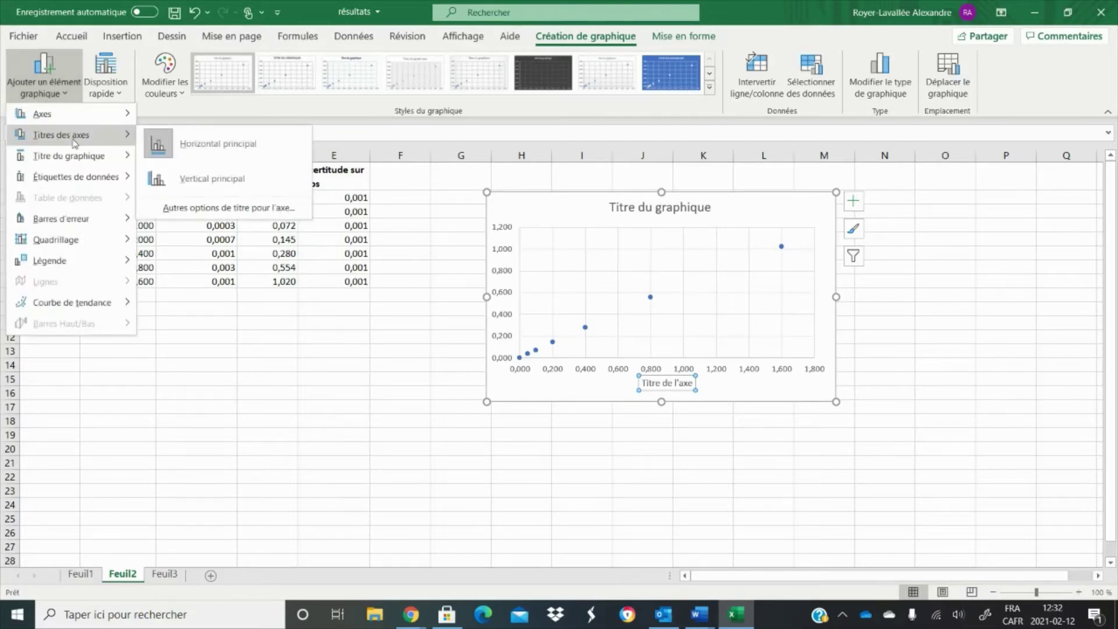
click(192, 178)
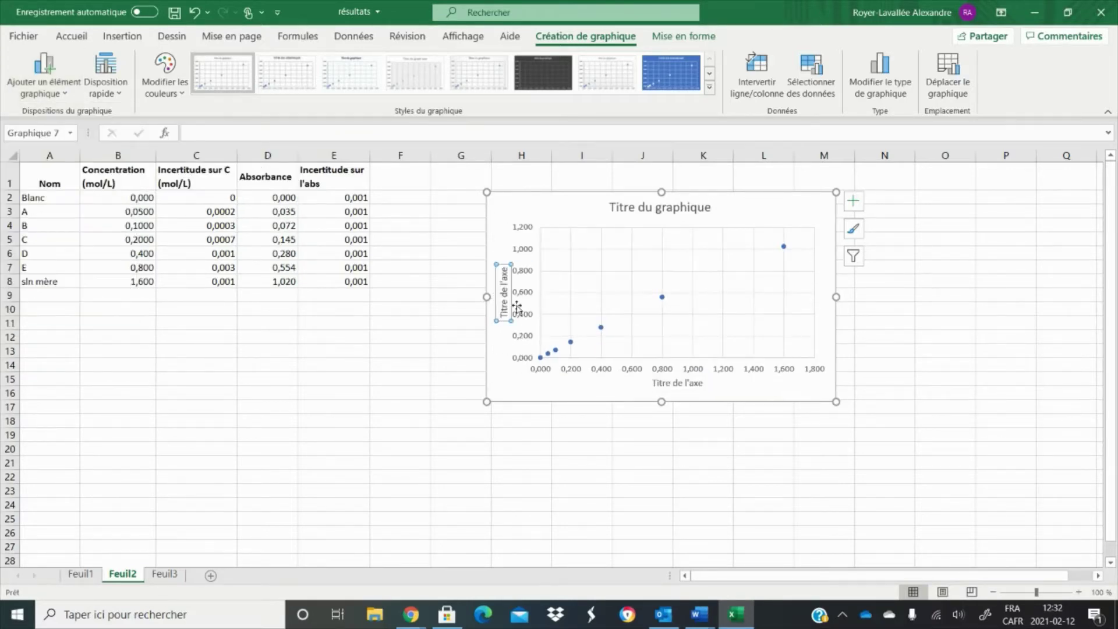
Title the vertical axis "absorbance" and shift the title slightly away from the axis numbers
triple_click(504, 279)
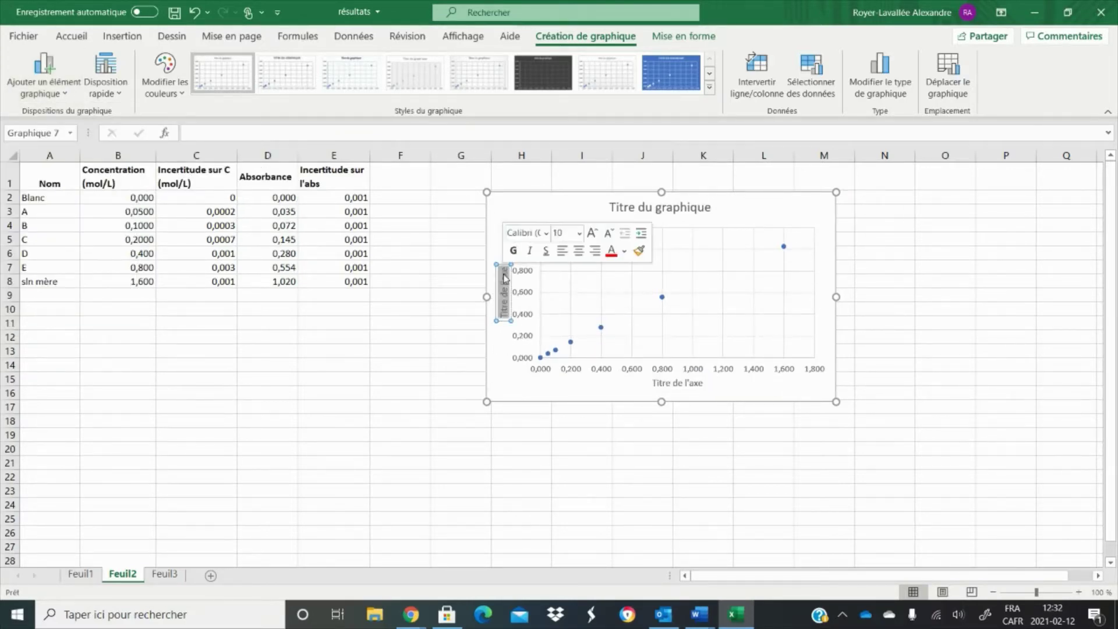
key(BackSpace)
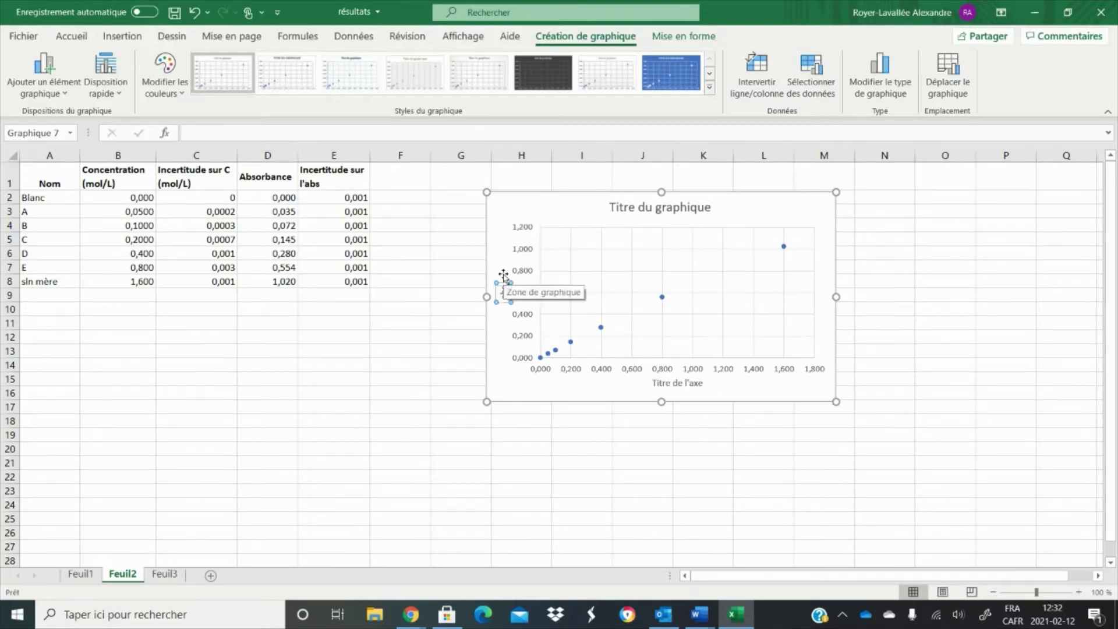
text(absorbance)
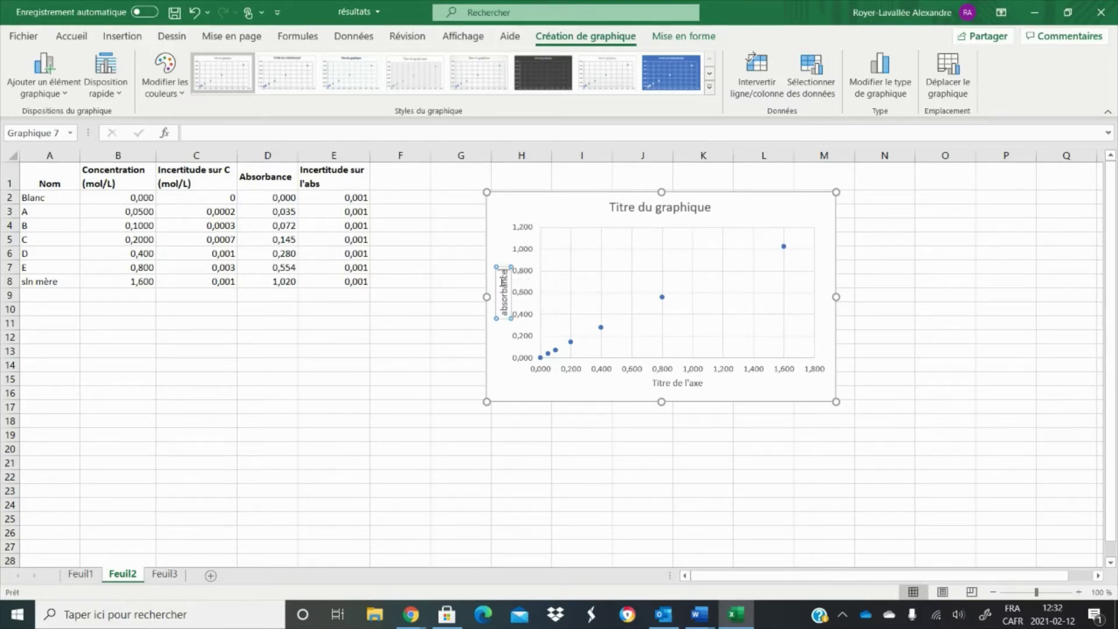
click(495, 282)
drag(494, 282, 488, 282)
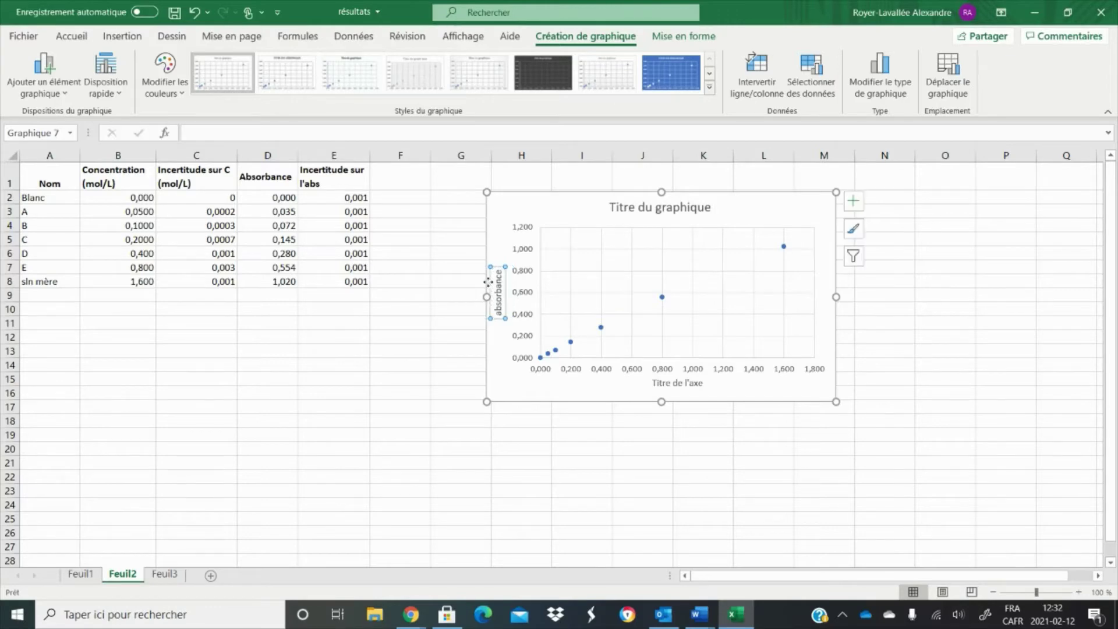
Move the horizontal axis title slightly lower and change its text to "[Fe2+] (mol/L)"
click(672, 386)
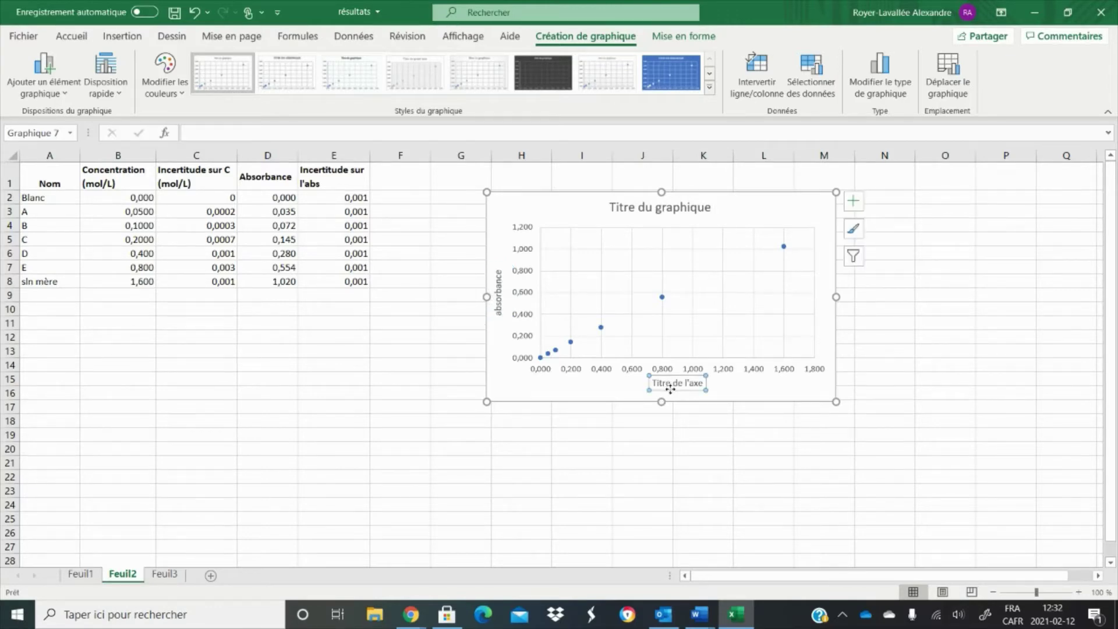
drag(671, 386, 662, 394)
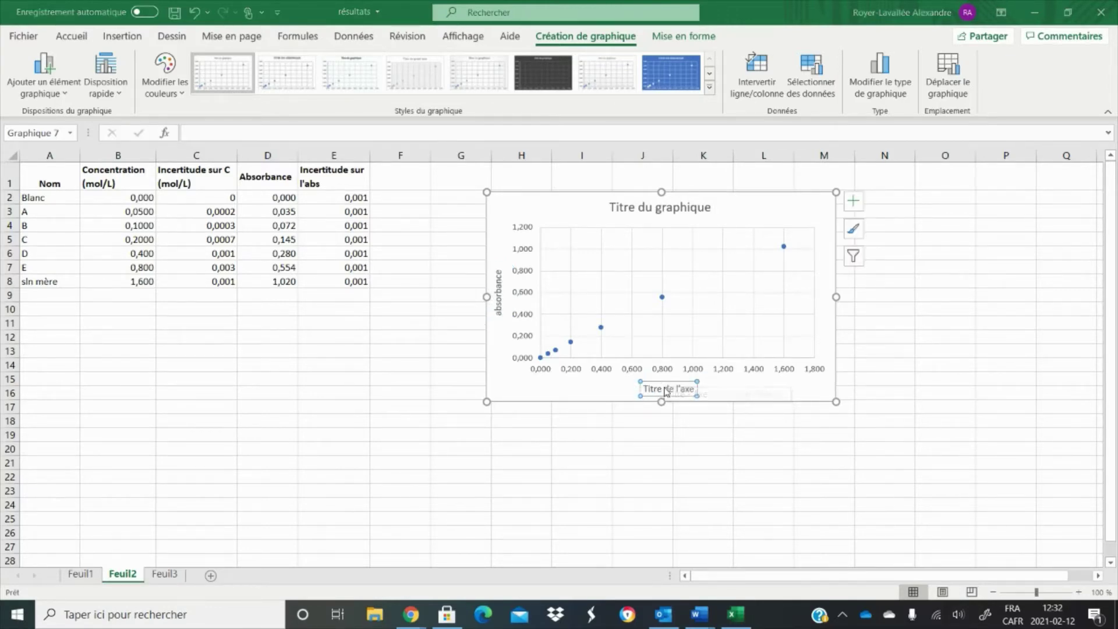
triple_click(667, 390)
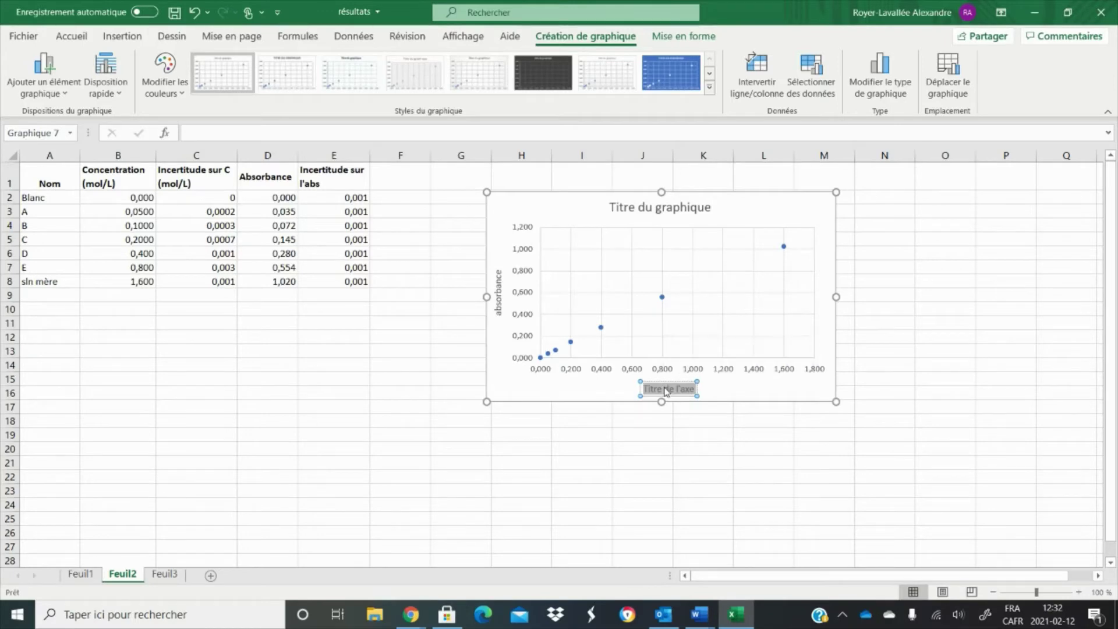
key(Delete)
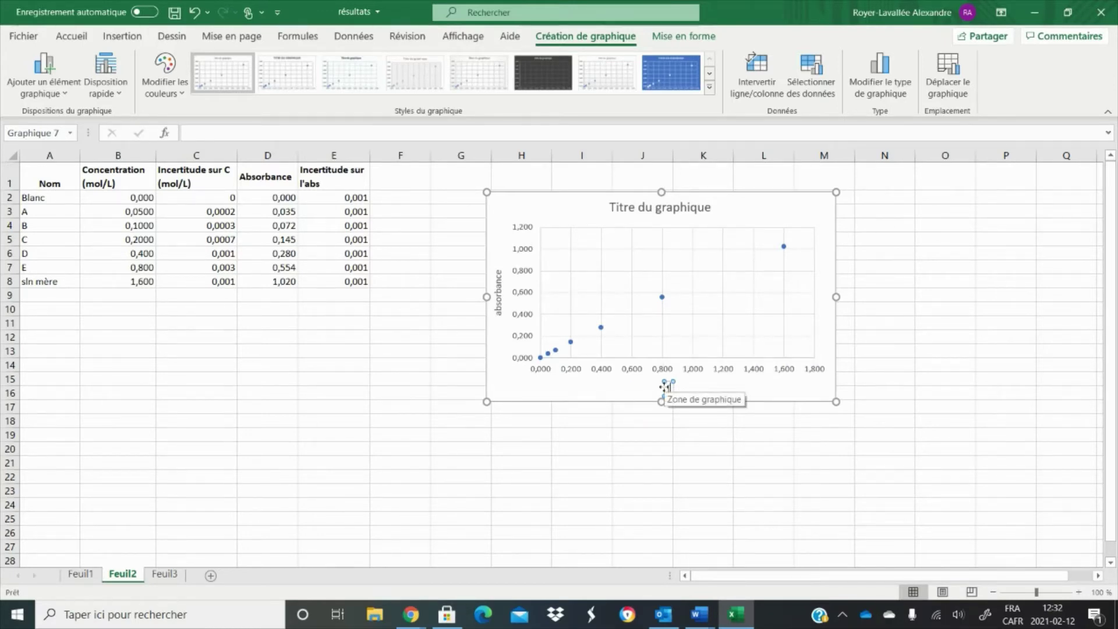
text(Fe2)
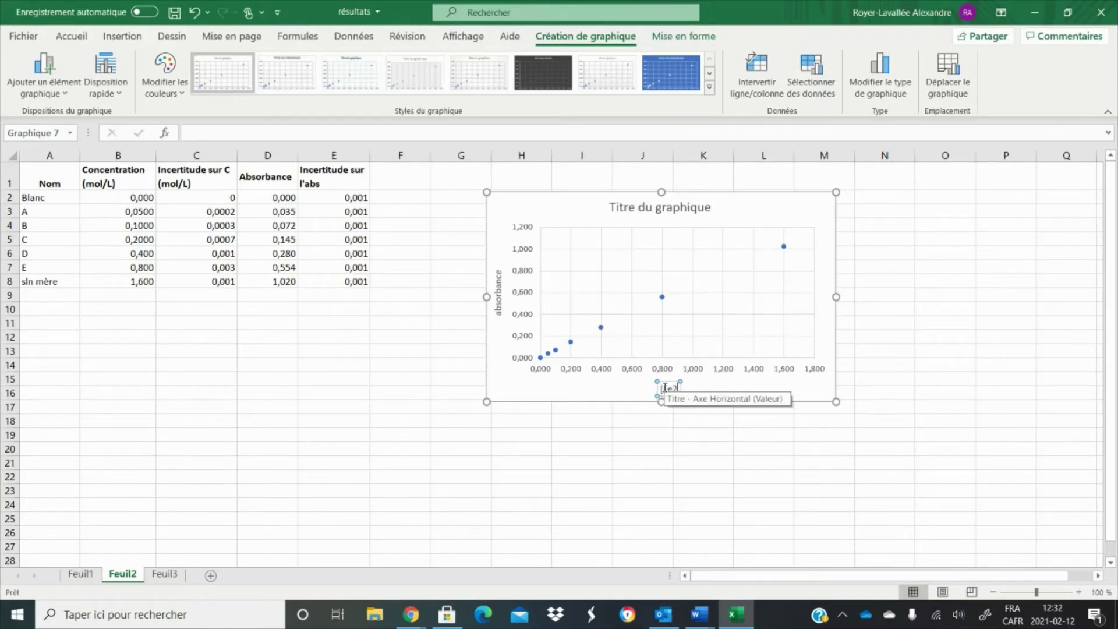
text(+] (mol/L))
click(629, 474)
Format the "2+" in the horizontal axis title as superscript
click(658, 388)
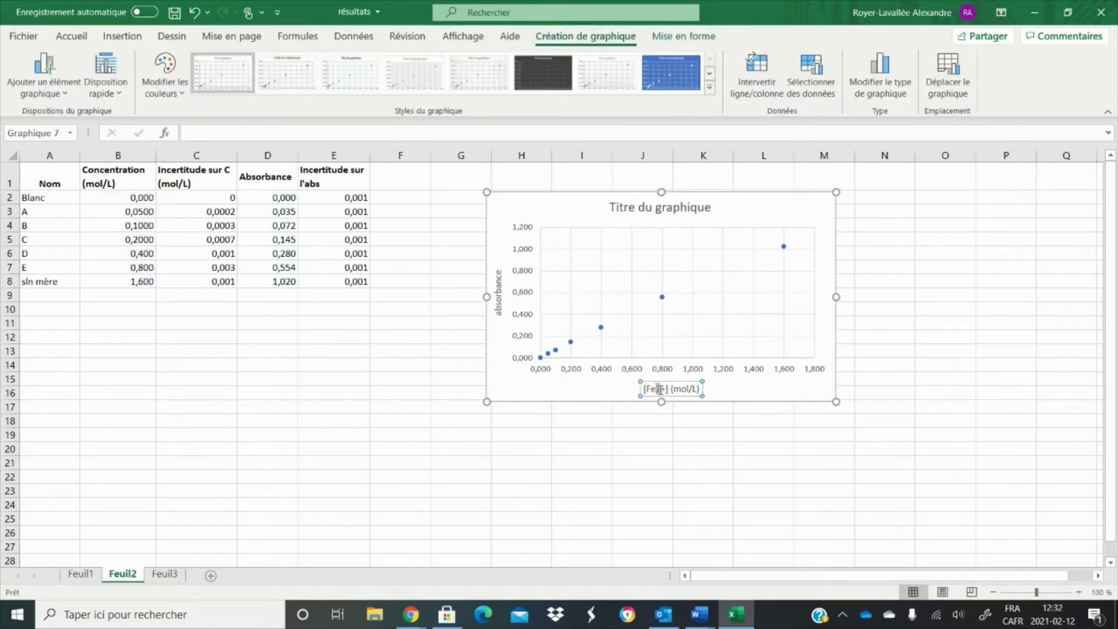
click(659, 388)
click(666, 389)
drag(667, 388, 659, 388)
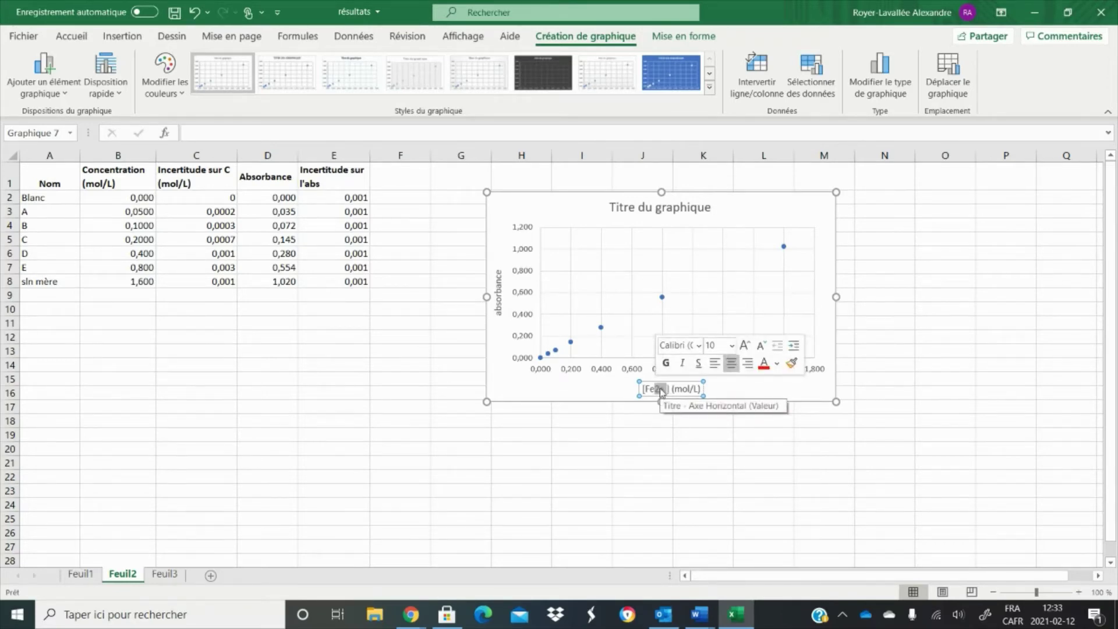
right_click(660, 390)
click(693, 464)
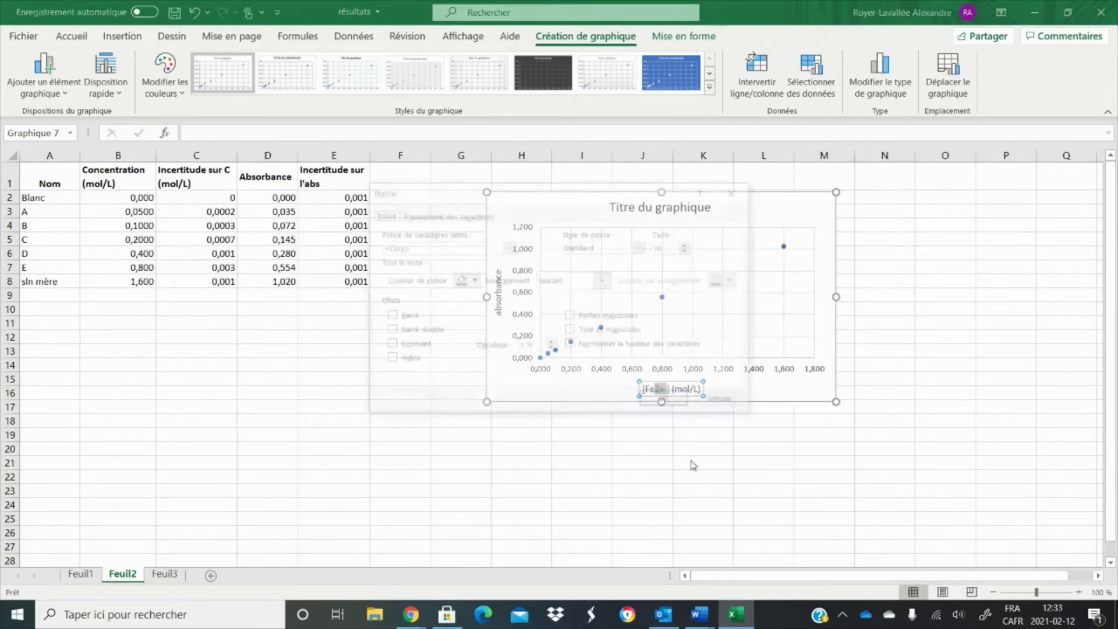
click(424, 348)
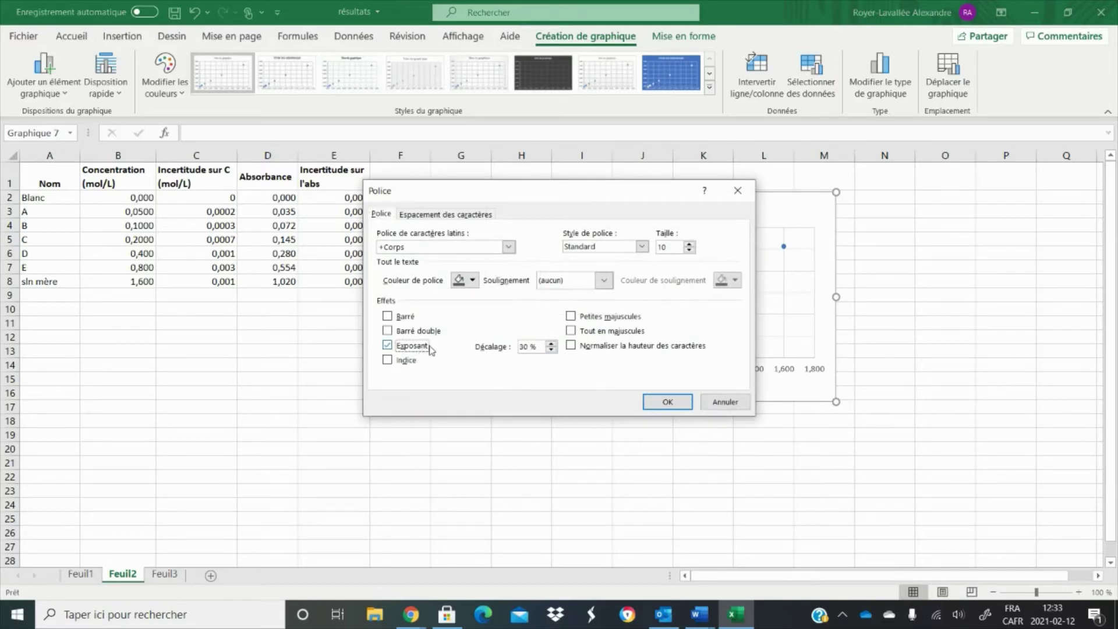
click(667, 402)
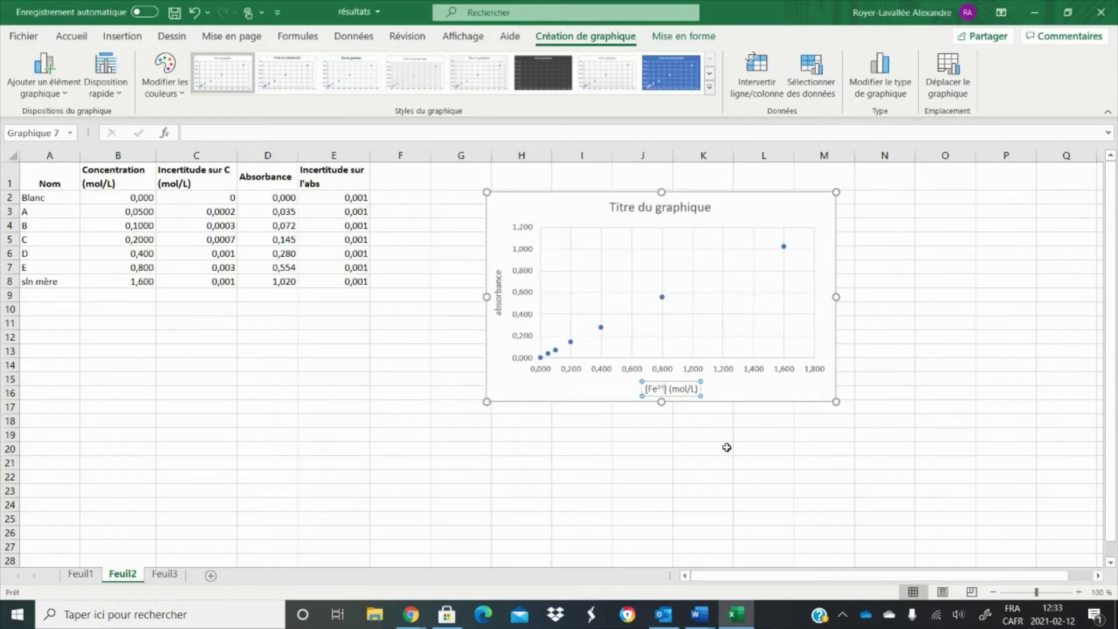
click(726, 447)
Delete the chart title and extend the plot area slightly down toward the horizontal axis title
click(660, 208)
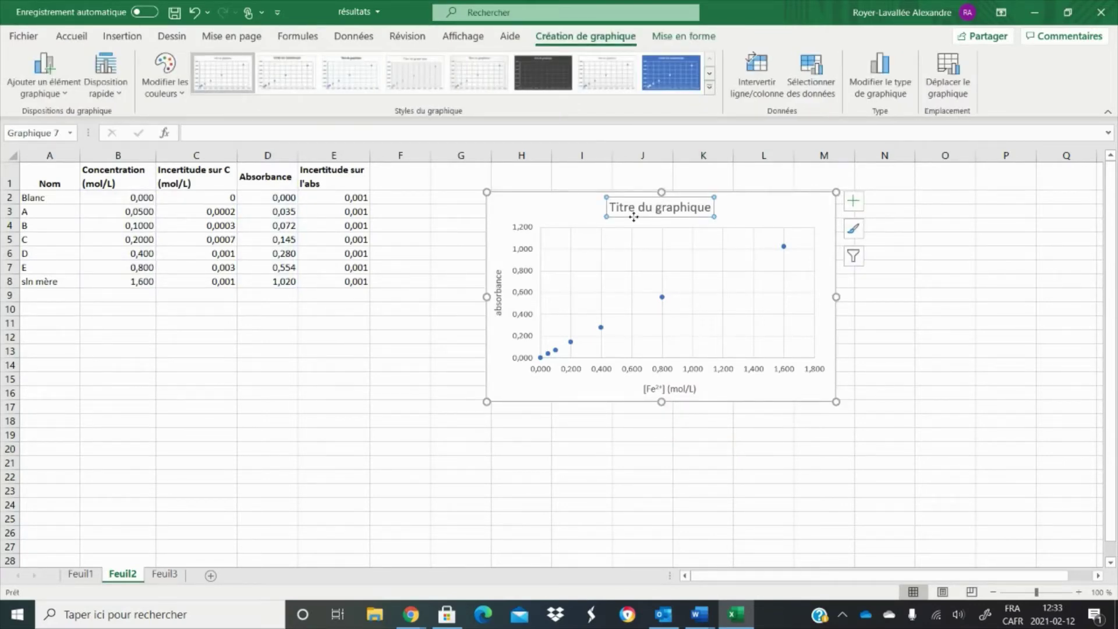
key(Delete)
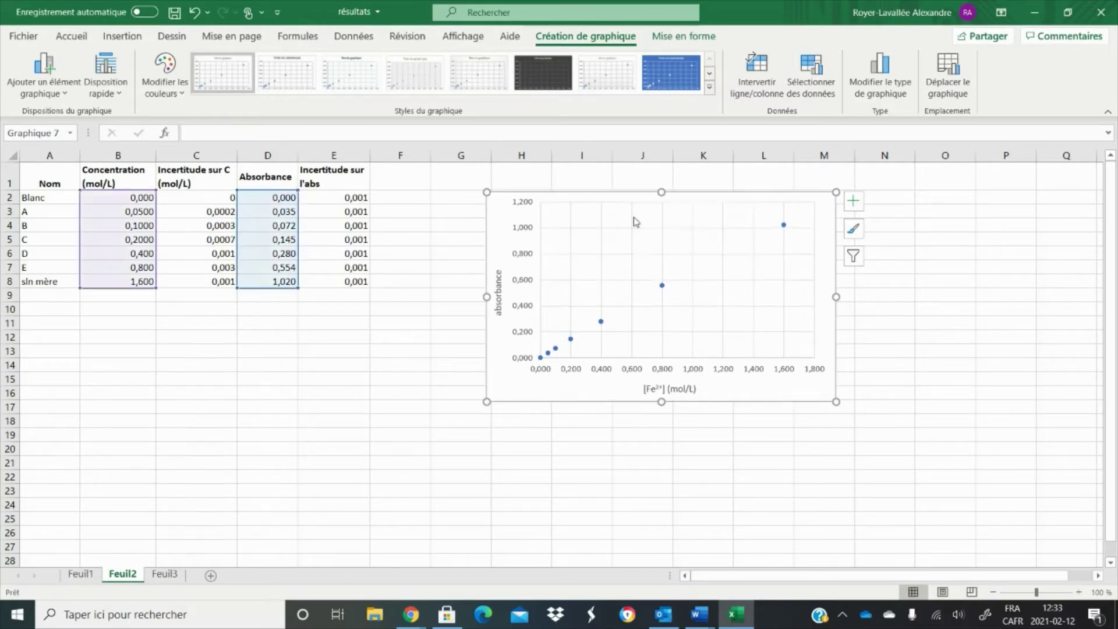
click(614, 353)
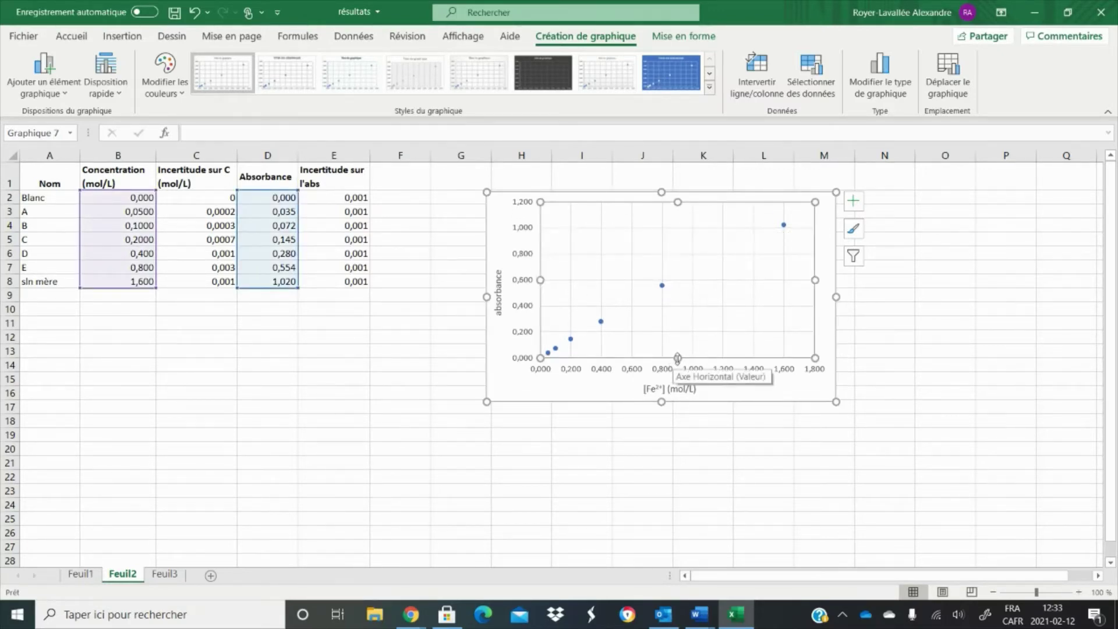
drag(678, 358, 678, 368)
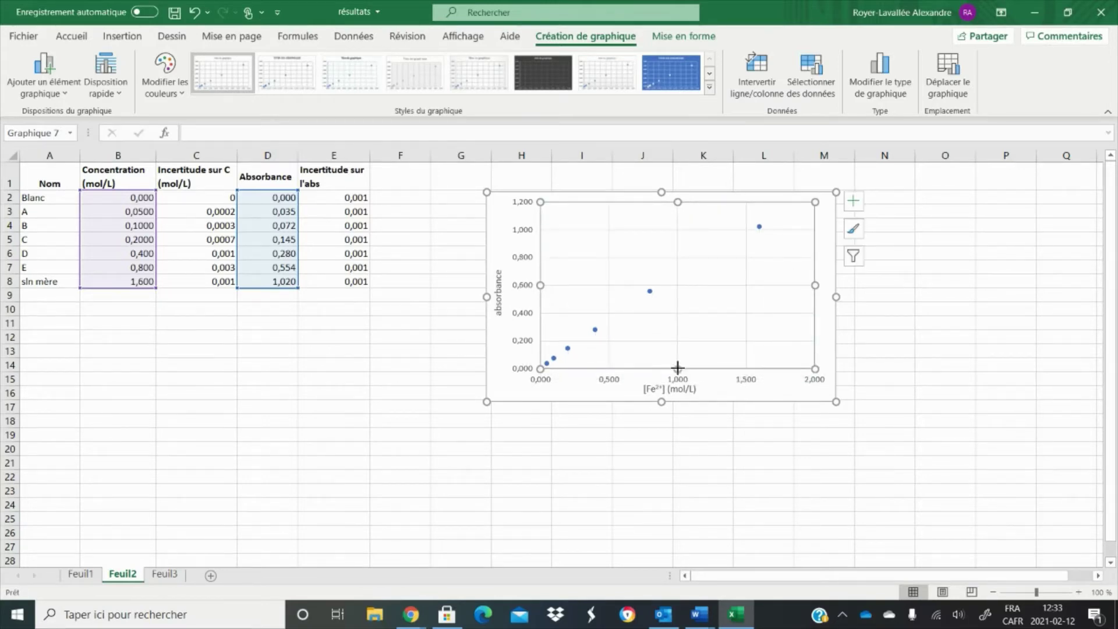
drag(678, 368, 678, 363)
click(703, 454)
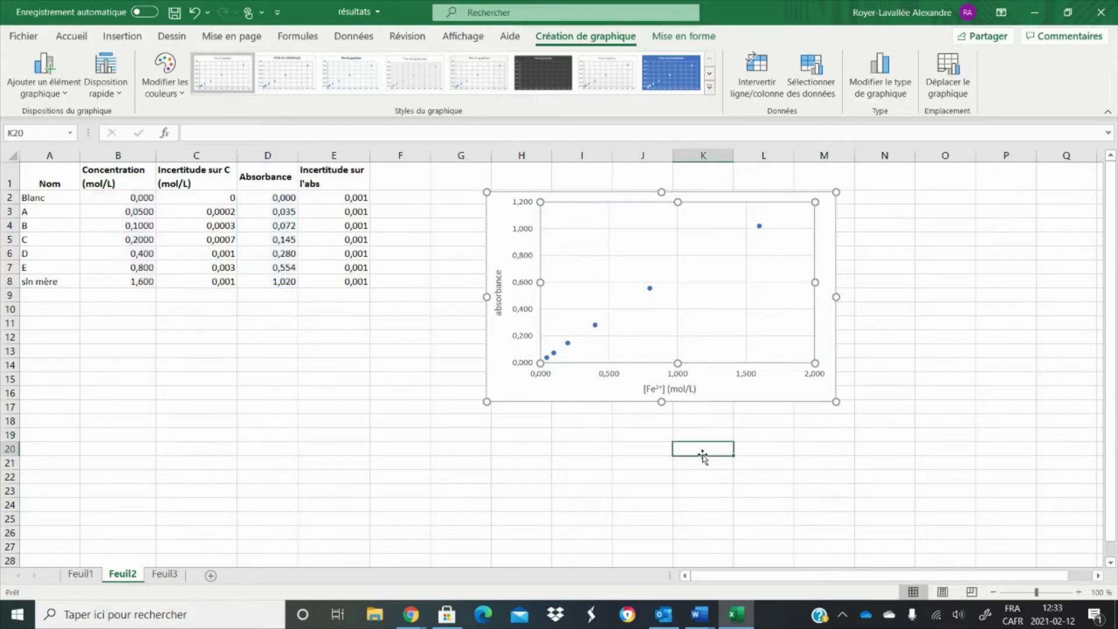
Add a linear trendline to the data series, displaying its equation and R² value on the chart
click(651, 290)
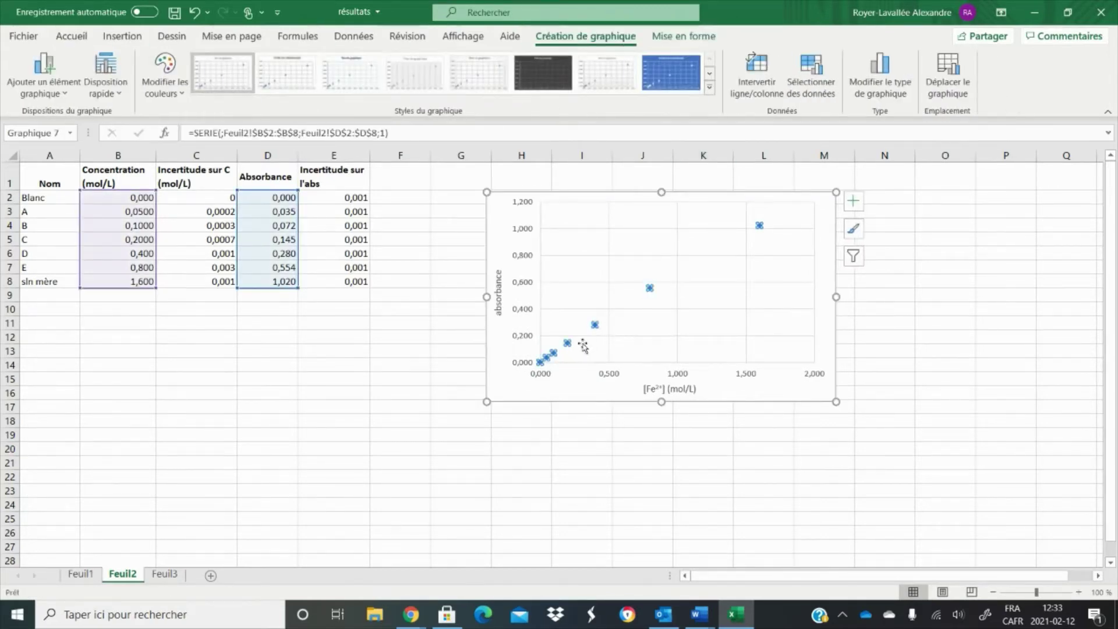
right_click(650, 287)
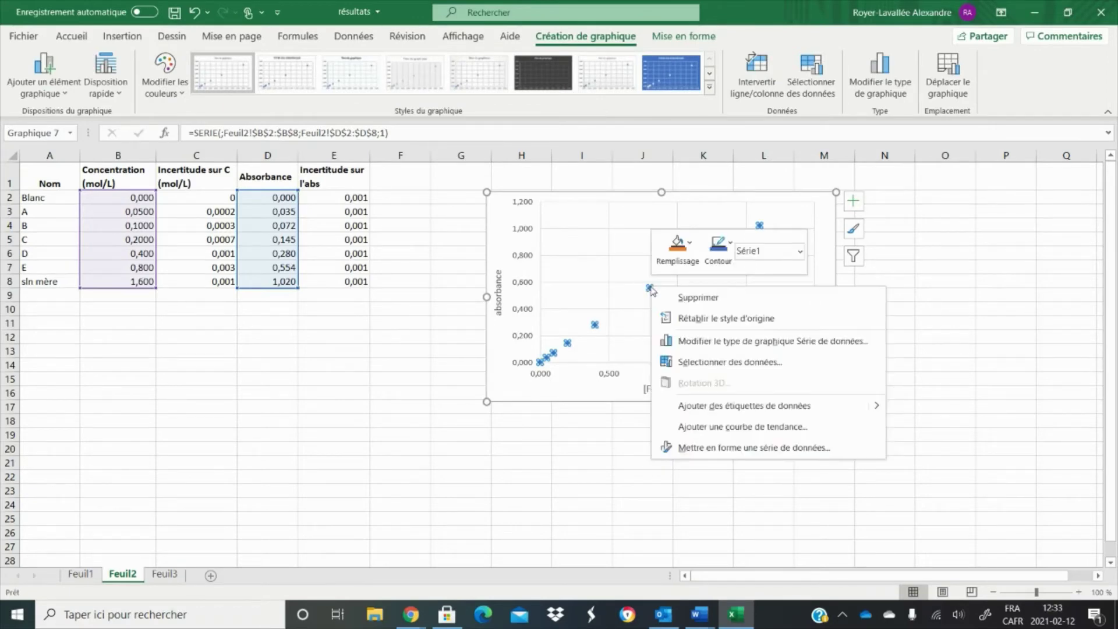
click(701, 432)
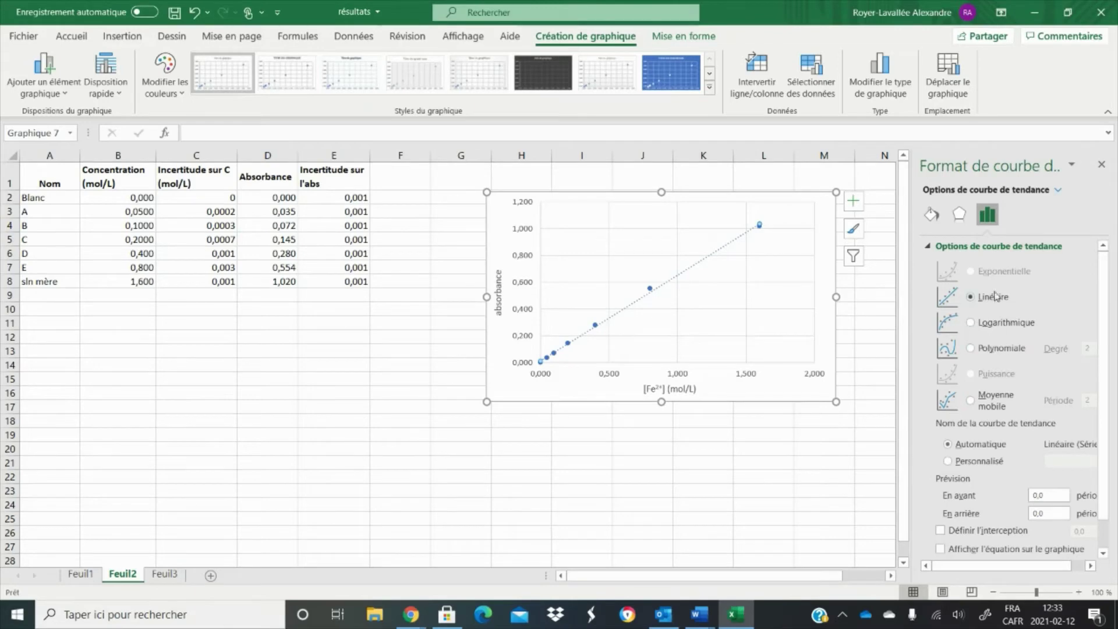
scroll(993, 393, down, 1)
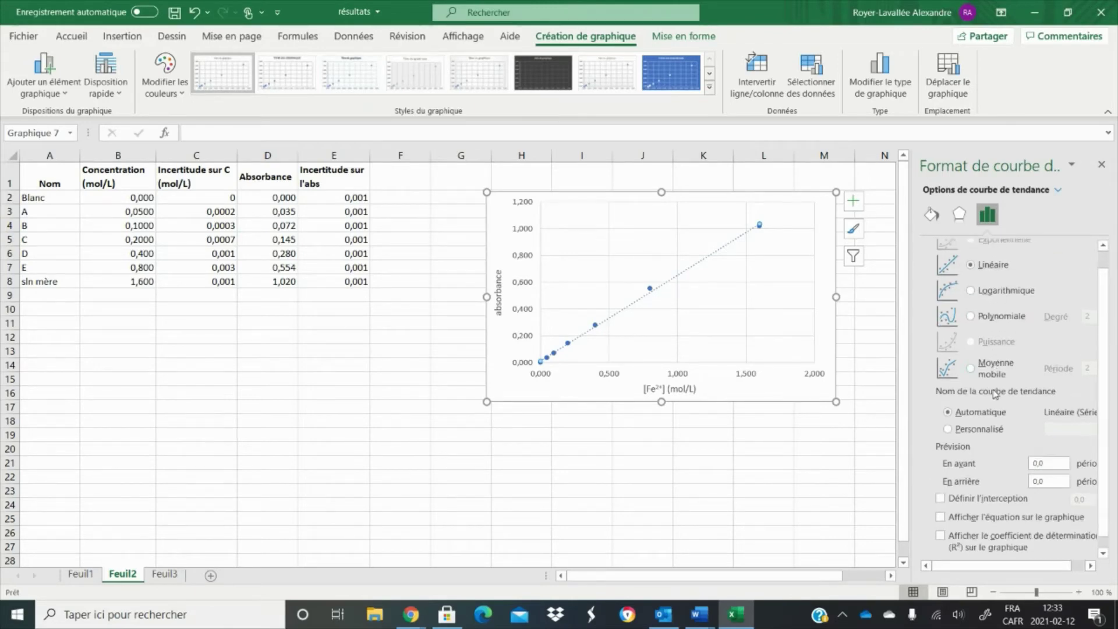
click(1029, 519)
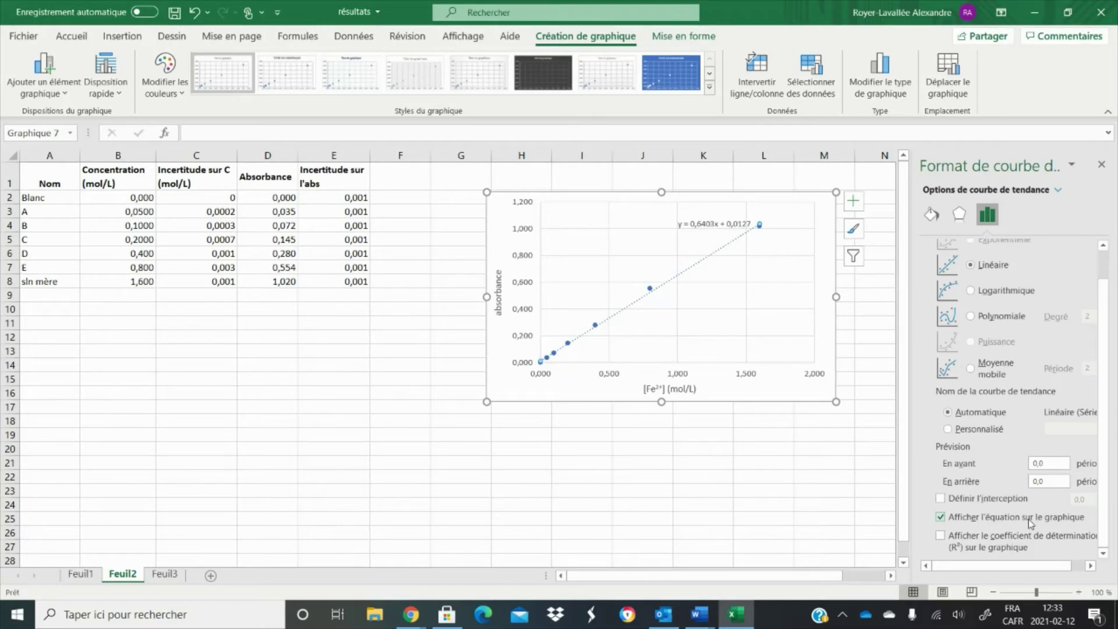
click(1018, 543)
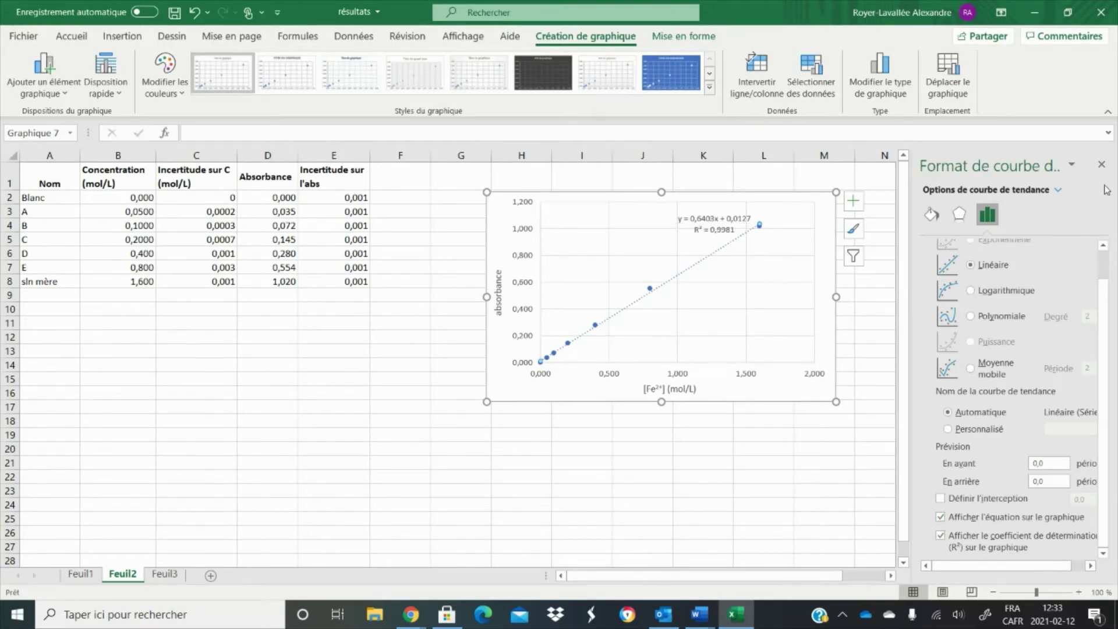
click(1102, 166)
Move the trendline equation label clear of the line and apply the black-outlined shape style to it
click(717, 224)
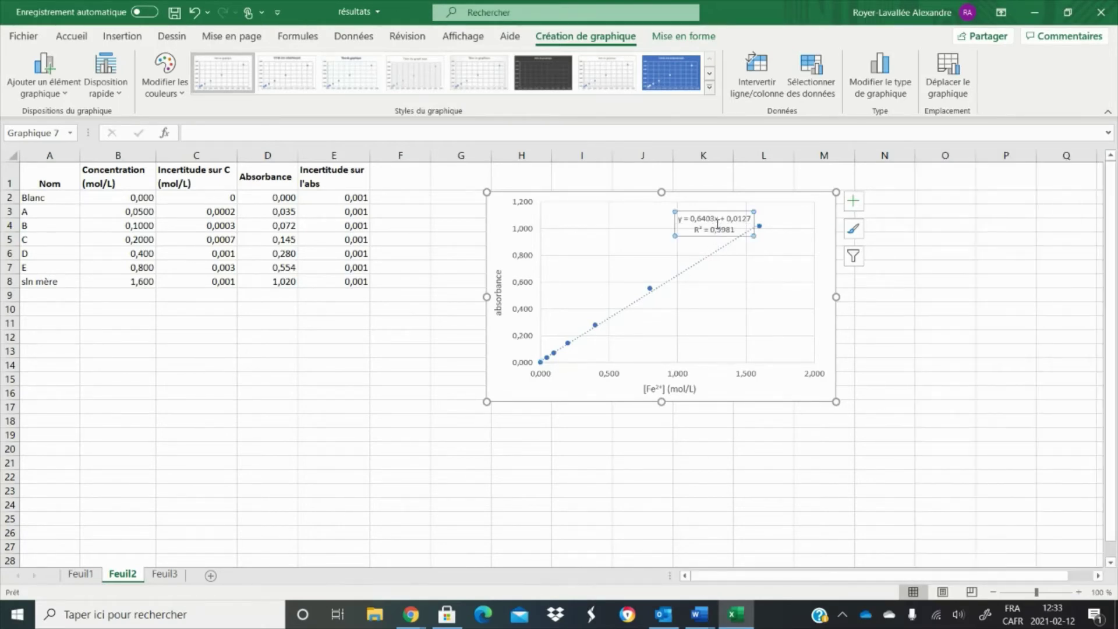
drag(720, 213, 683, 223)
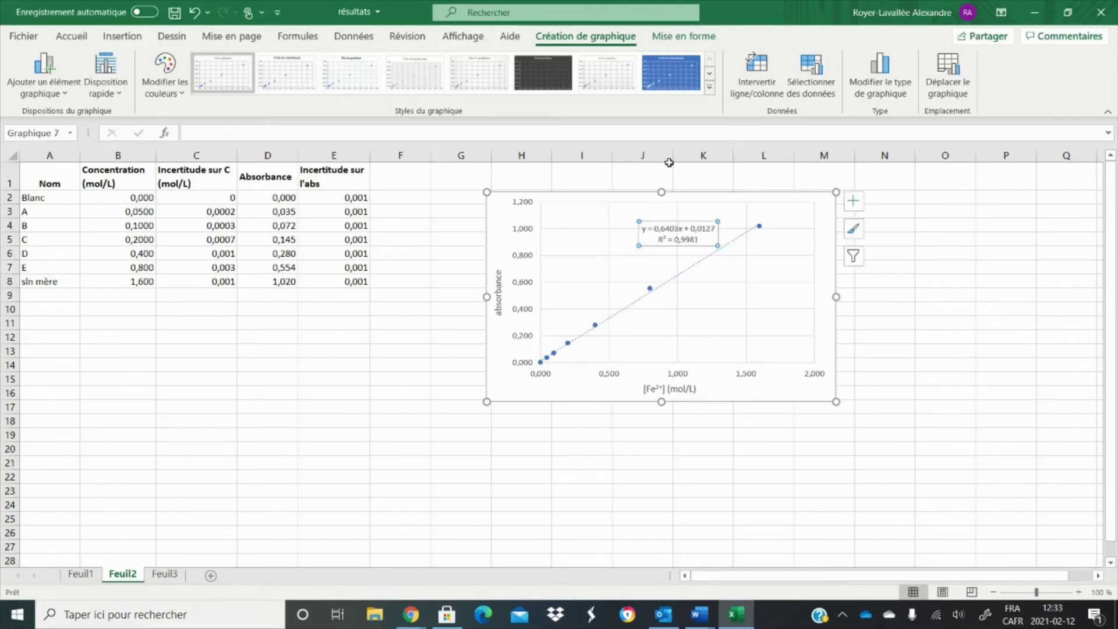
click(668, 36)
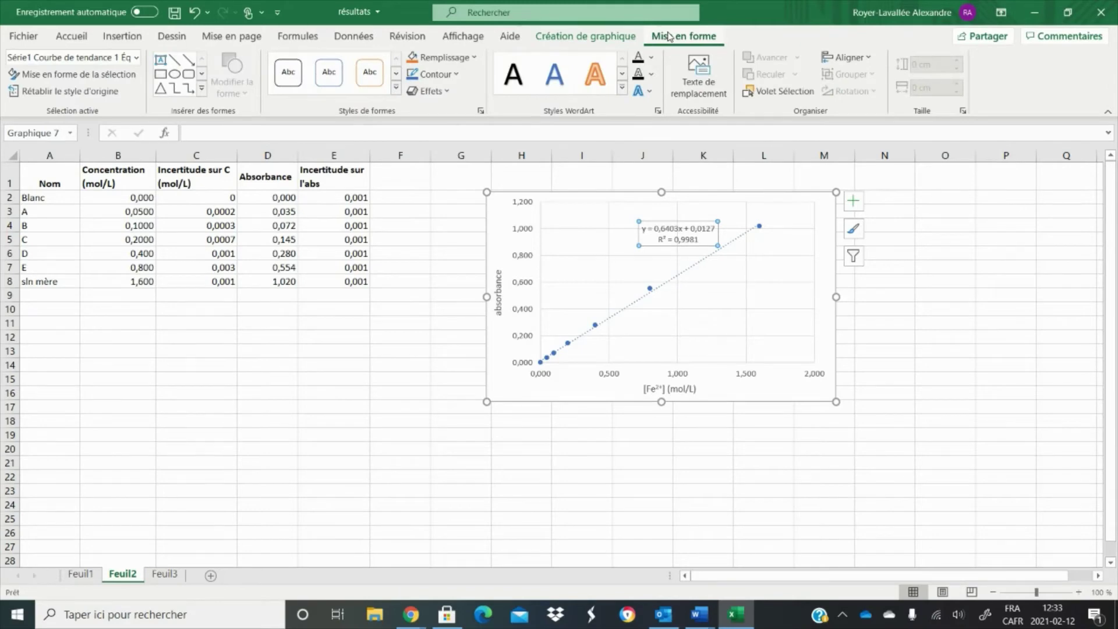
click(288, 72)
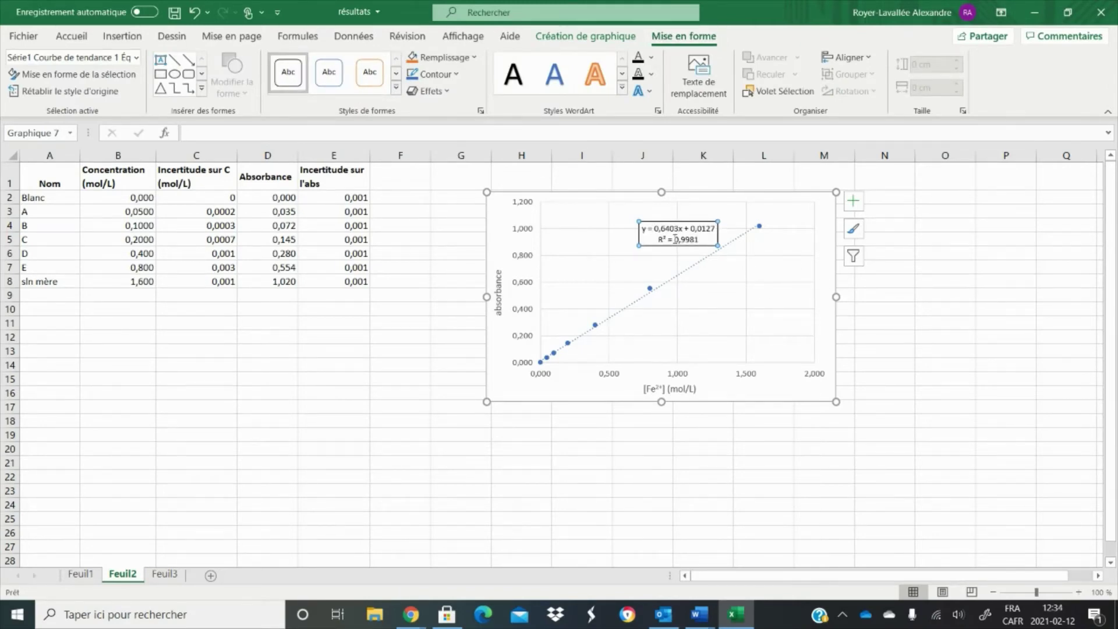
click(1016, 266)
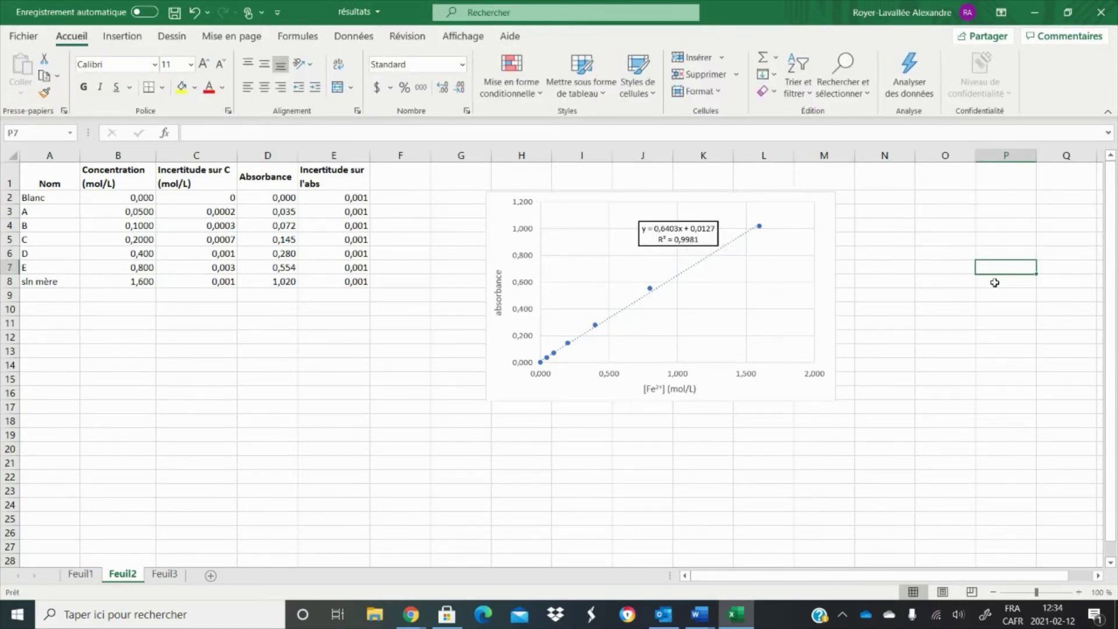
In the trendline equation label, replace y with "absorbance" and x with "[Fe²⁺]"
click(655, 228)
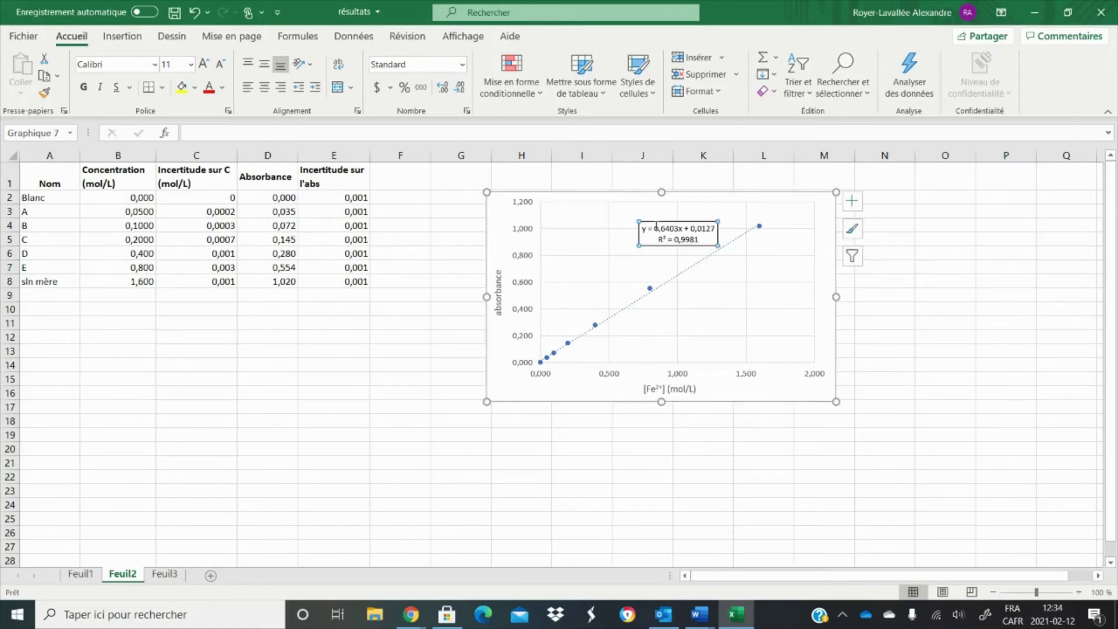
click(691, 283)
text(bs)
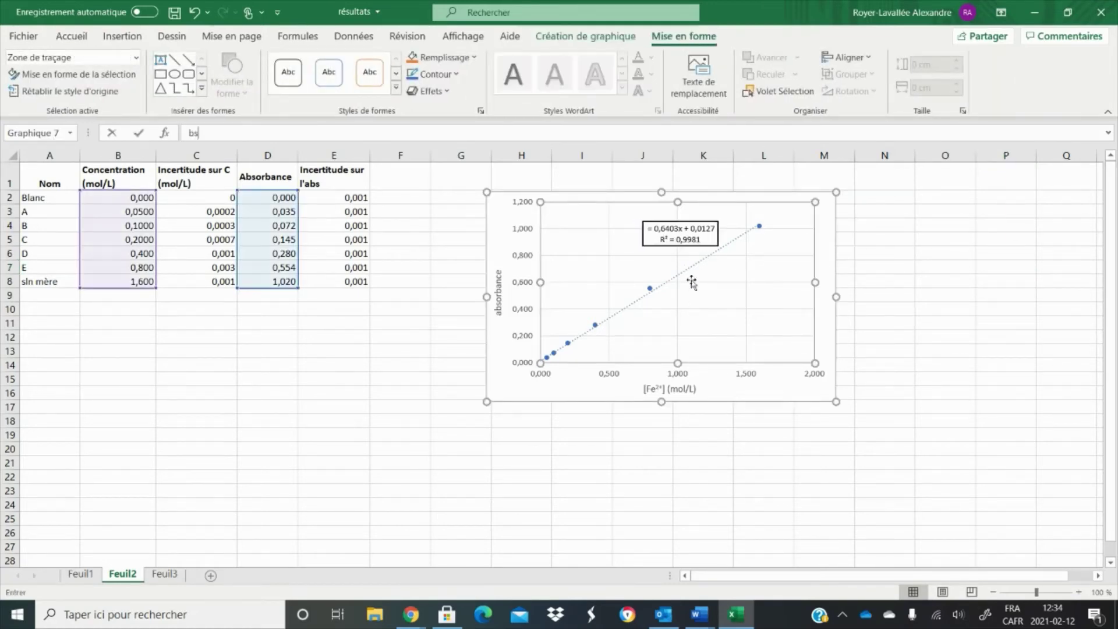
click(647, 229)
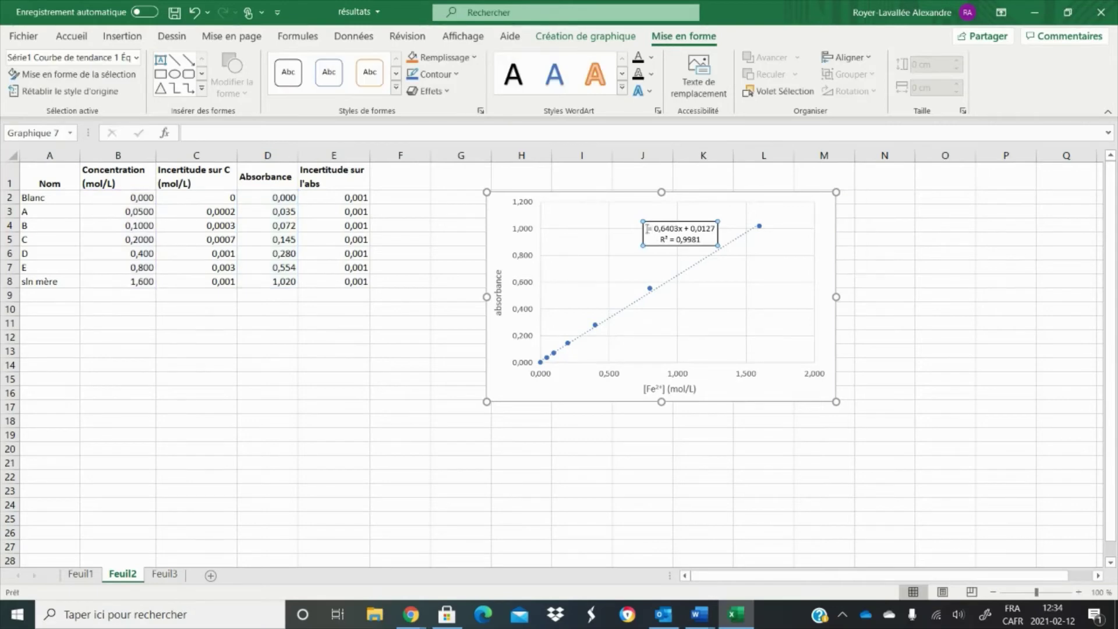
double_click(648, 229)
text(absorbance)
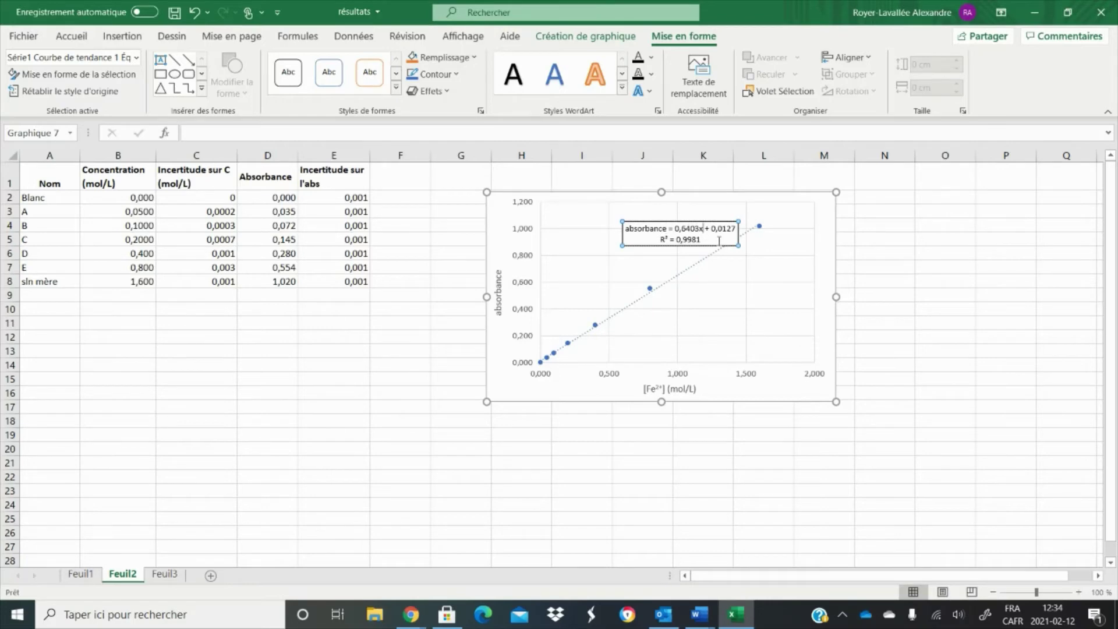
key(BackSpace)
text([Fe2+)
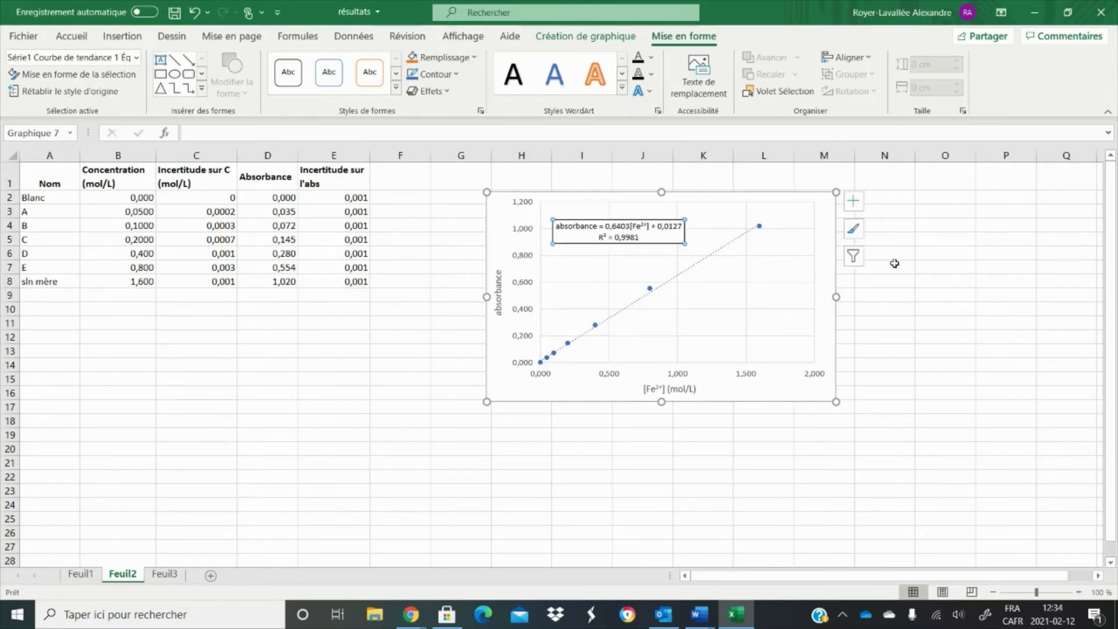
Shift the trendline equation label slightly to the right within the chart, keeping it clear of the line
drag(665, 241, 691, 244)
click(1002, 282)
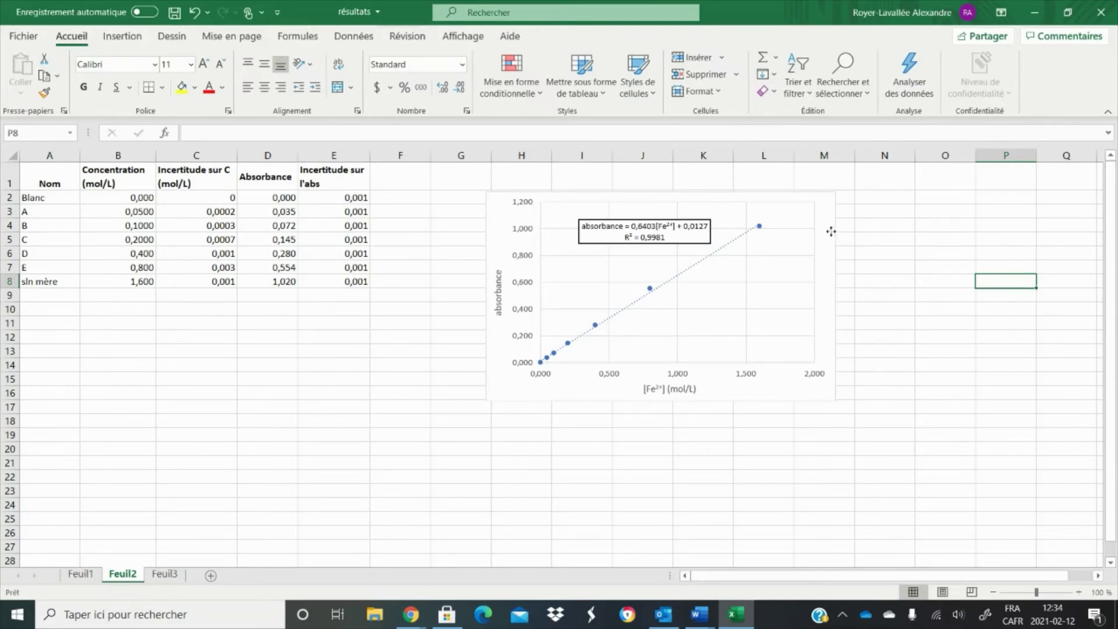
Copy the whole chart, switch to Word and paste it into the blank document
click(831, 232)
right_click(831, 231)
key(Escape)
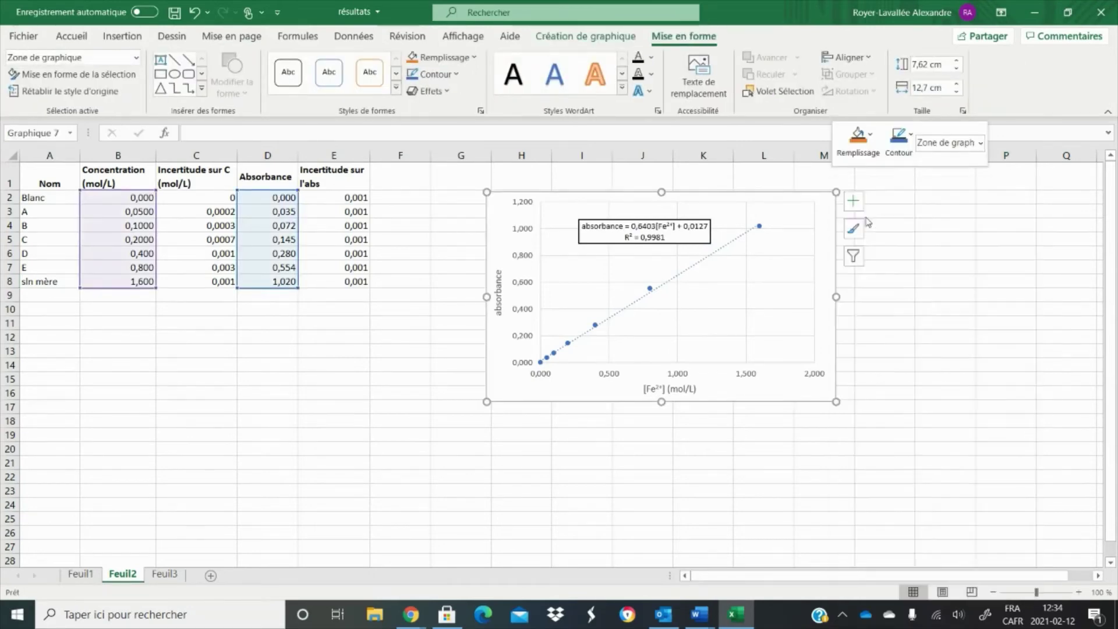
mouse_move(700, 615)
click(855, 553)
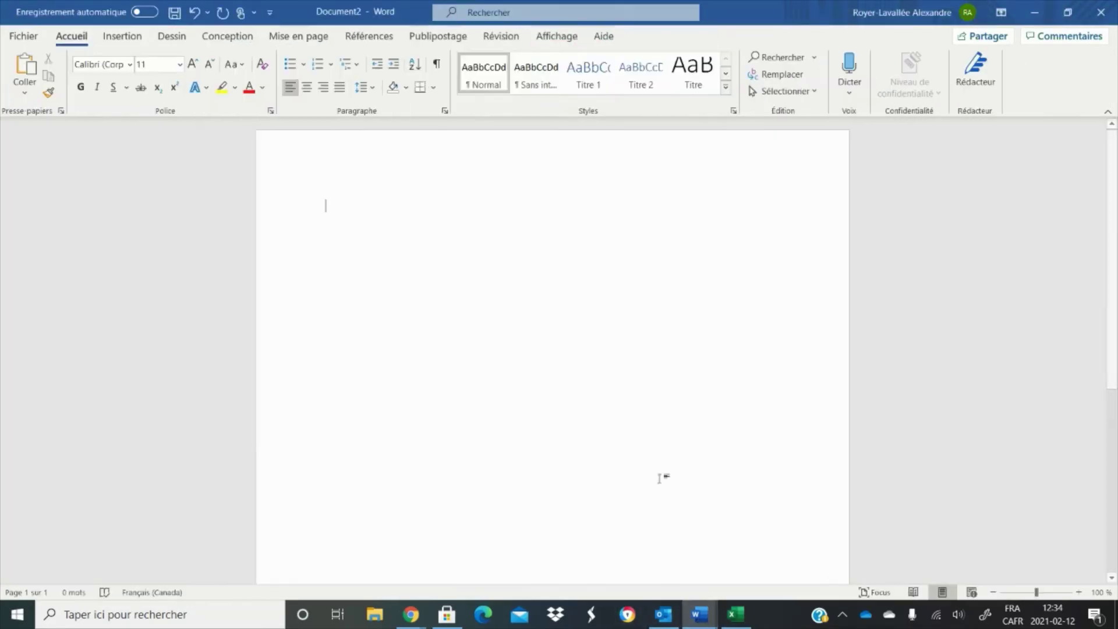
key(ctrl+v)
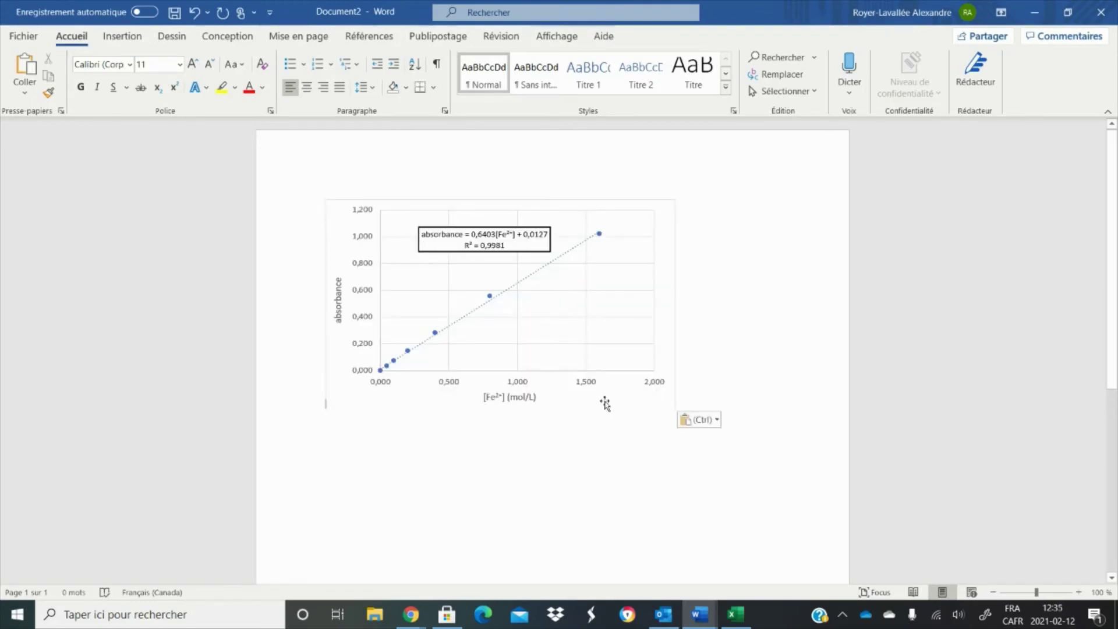
Write the caption "Graphique 1. Droite d'étalonnage de l'ion Fe(II) en mol/L" below the pasted chart
click(740, 405)
text(Graphique)
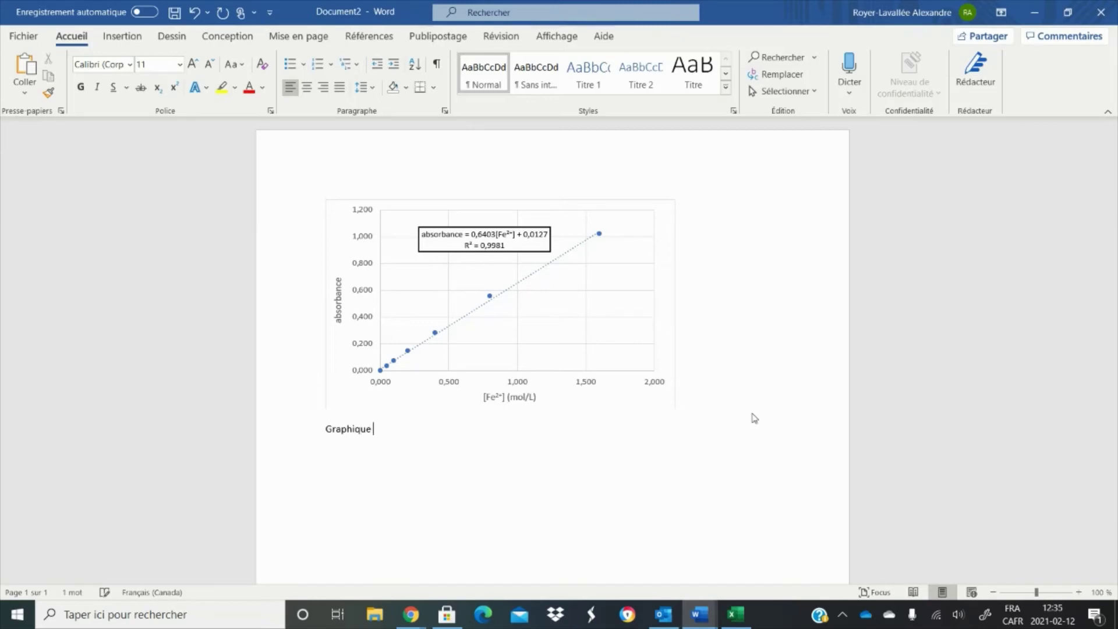
text( 1.)
text( Droite d')
text(étalonnage de lion)
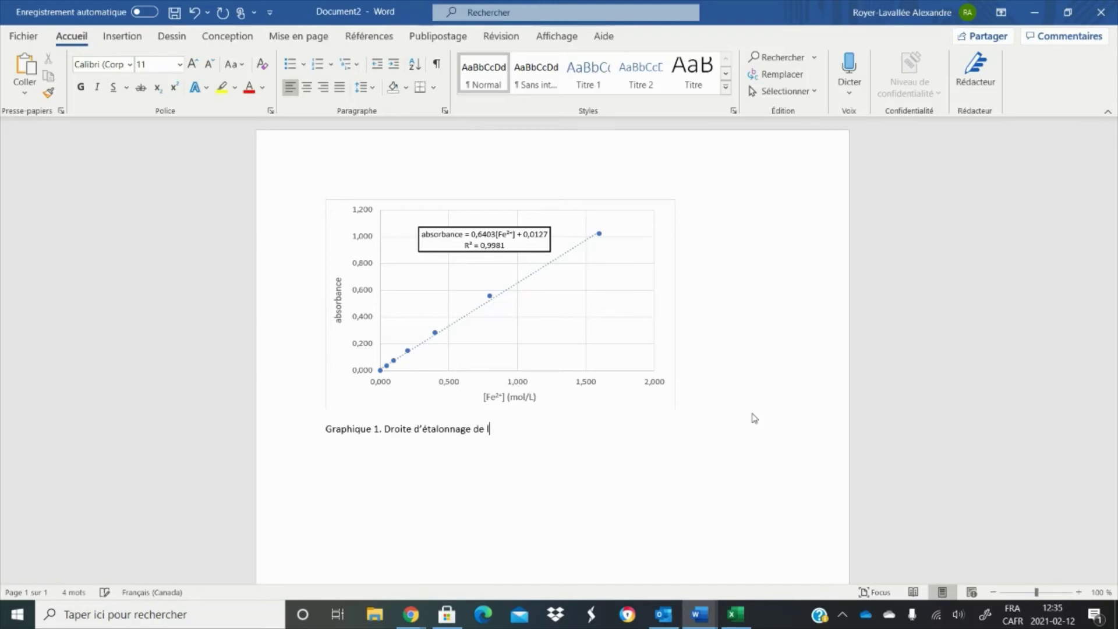
key(BackSpace)
key(BackSpace)
key(BackSpace)
text('ion Fe(II) en mol/L)
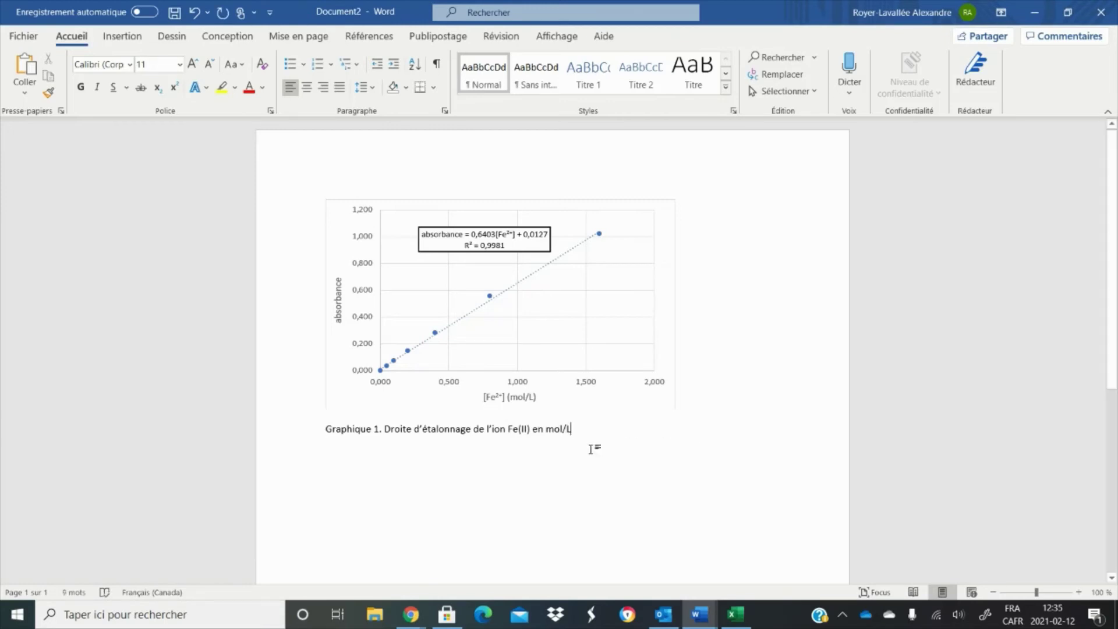
Make the chart caption bold and center both the caption and the chart on the page
drag(592, 444, 320, 440)
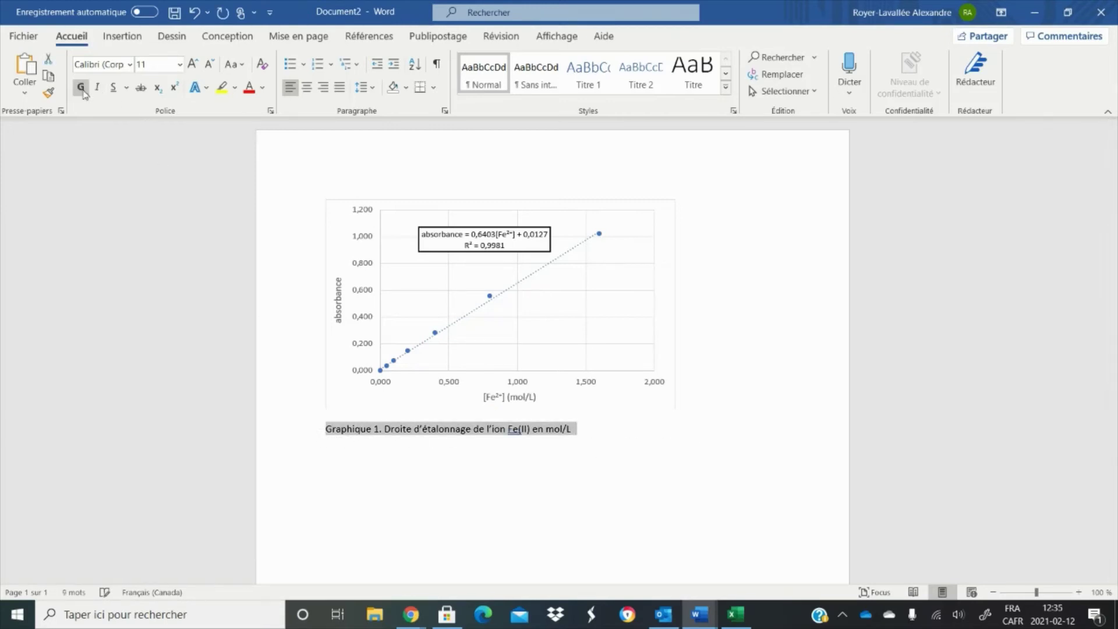
click(81, 87)
click(306, 86)
click(469, 499)
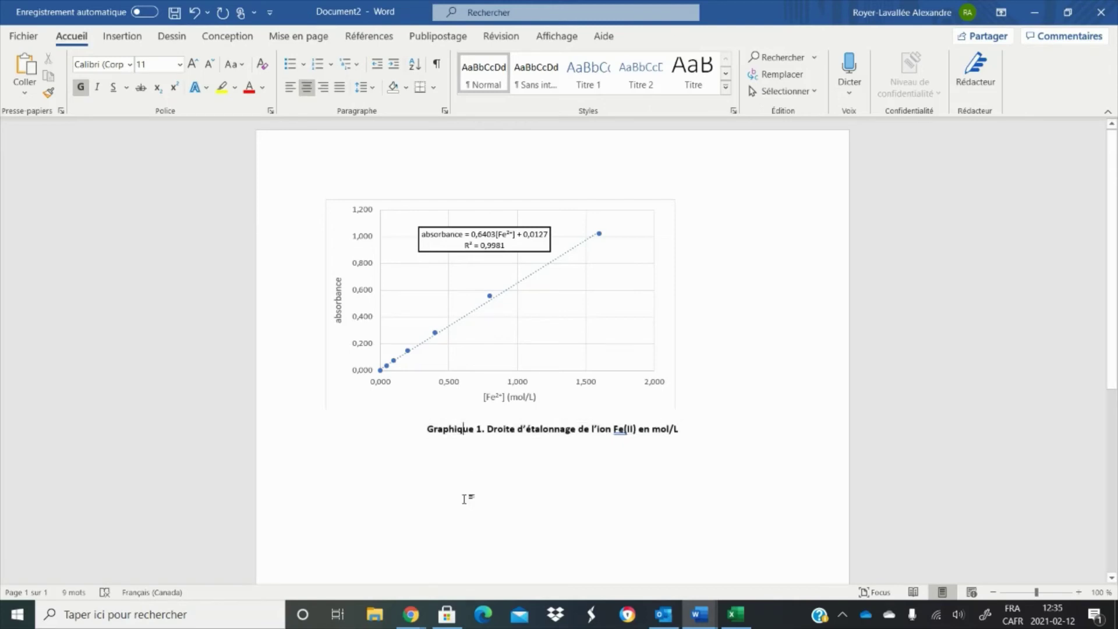
click(344, 220)
click(306, 87)
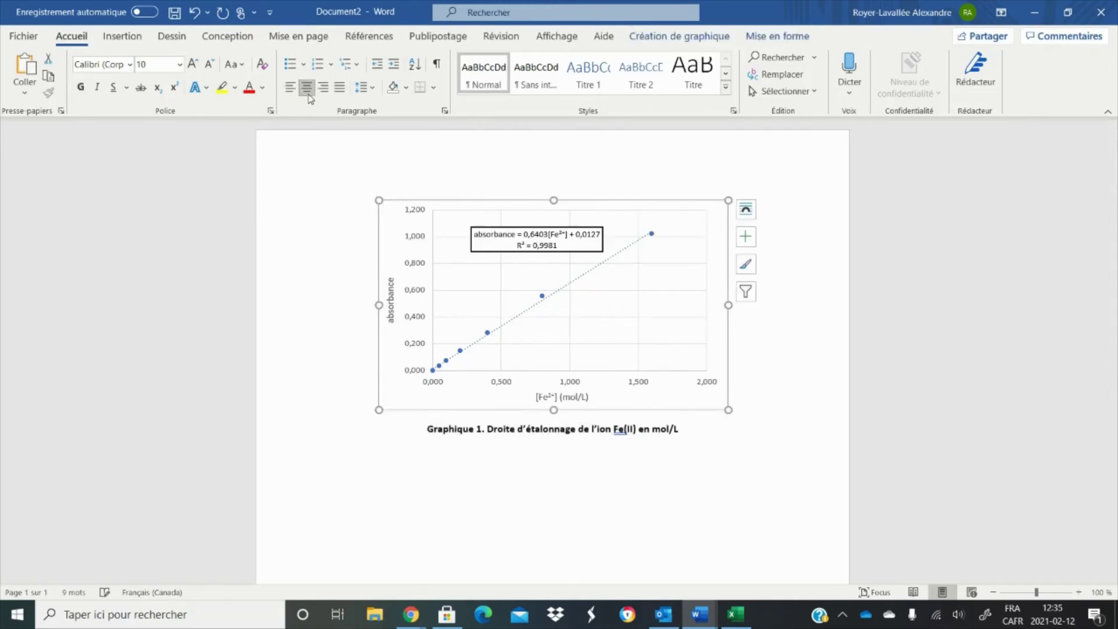
click(513, 469)
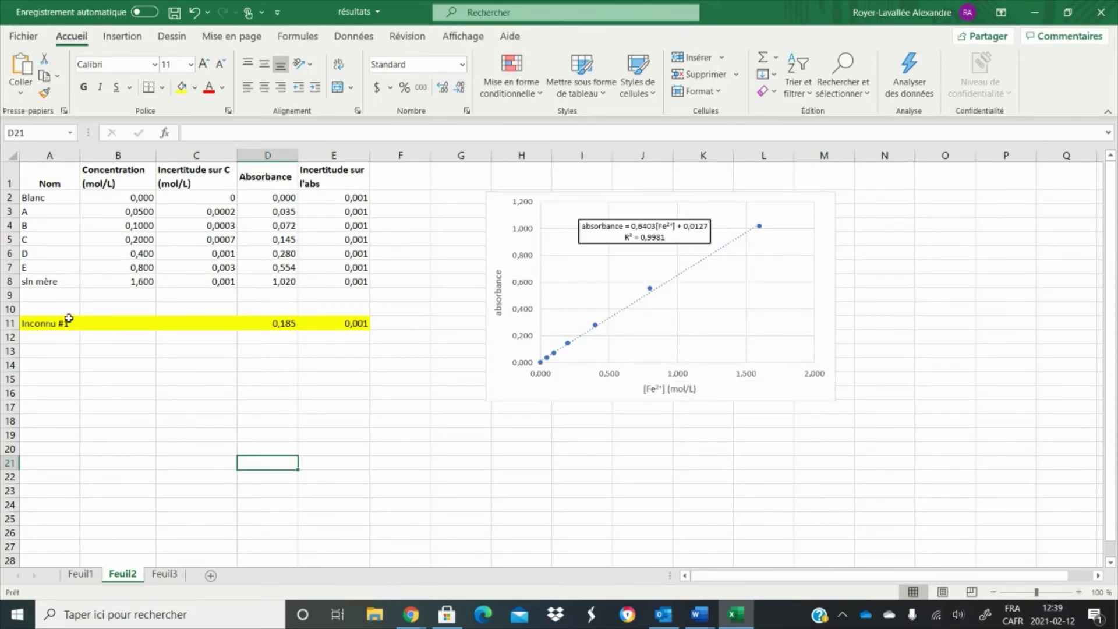
In the Excel sheet, fill the empty concentration cell B11 of Inconnu #1 with red
click(45, 324)
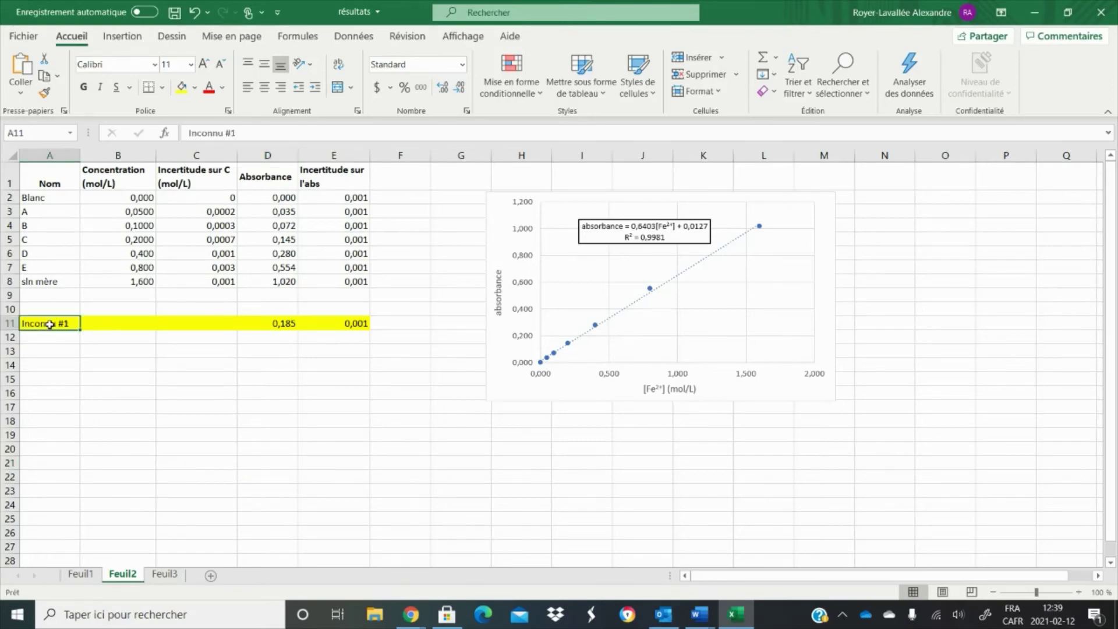
click(264, 323)
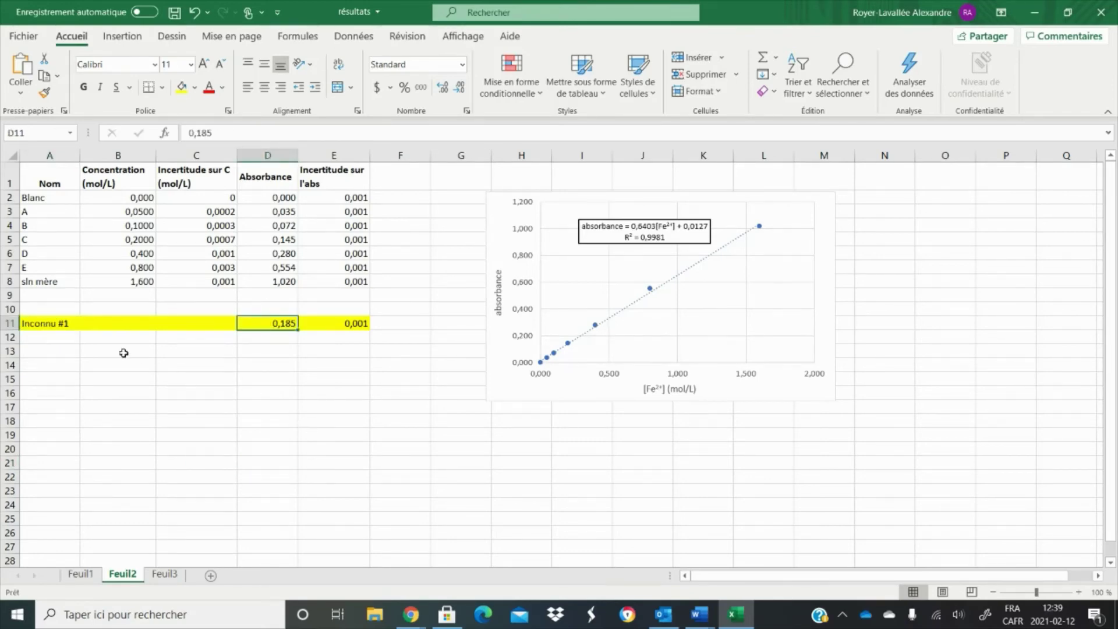
click(108, 322)
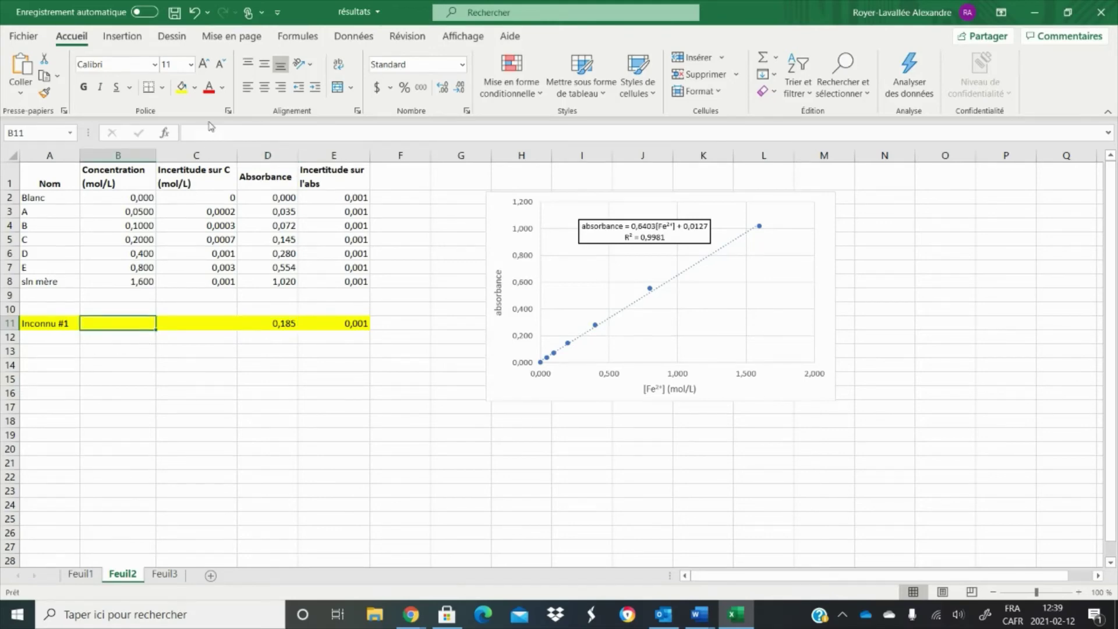
click(195, 87)
click(192, 225)
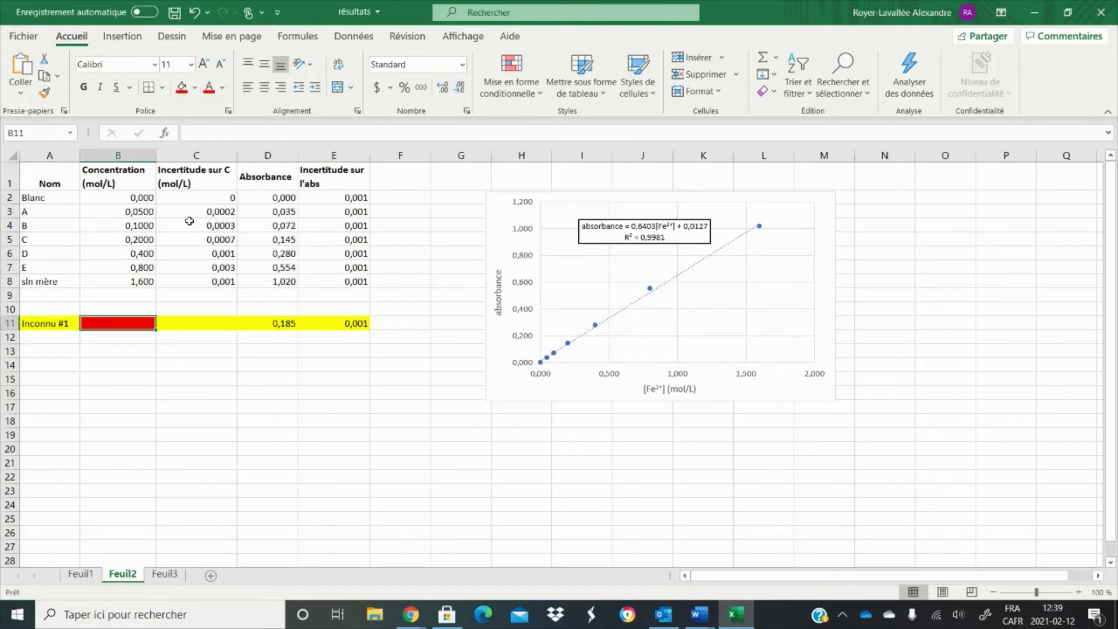
click(182, 379)
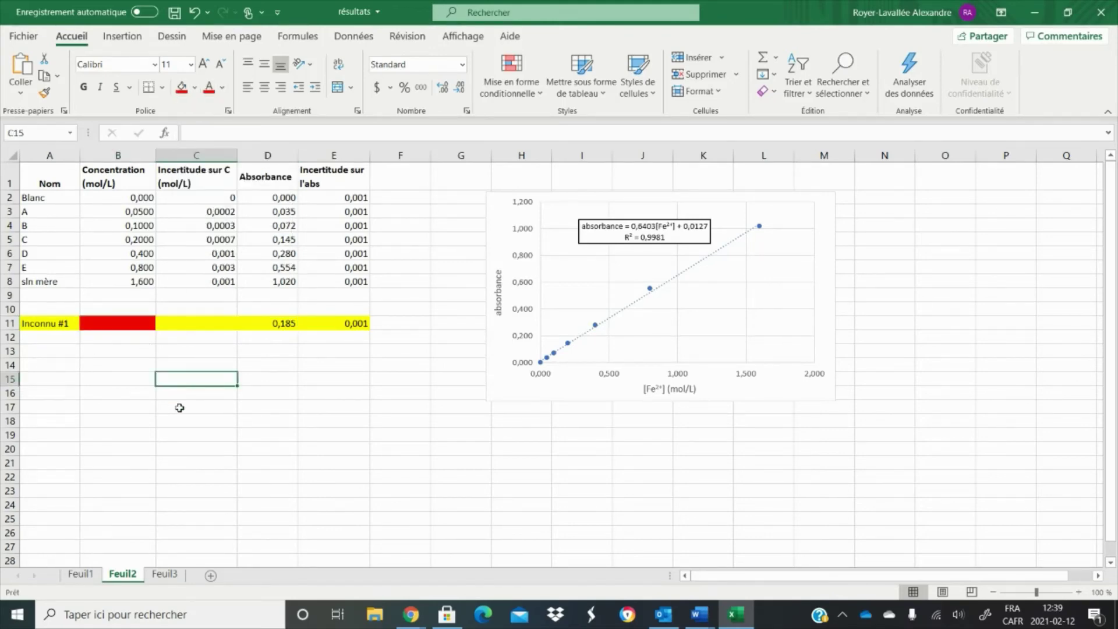
Enter the labels "pente" in C13 and "ordonnee à l'origine" in C14
click(218, 348)
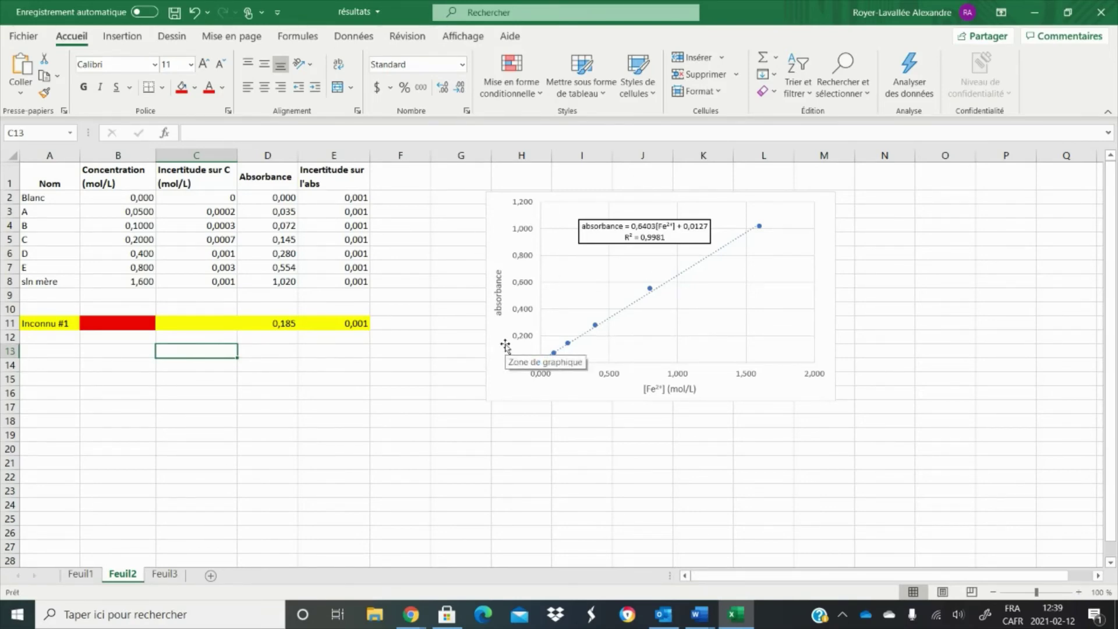
text(pen)
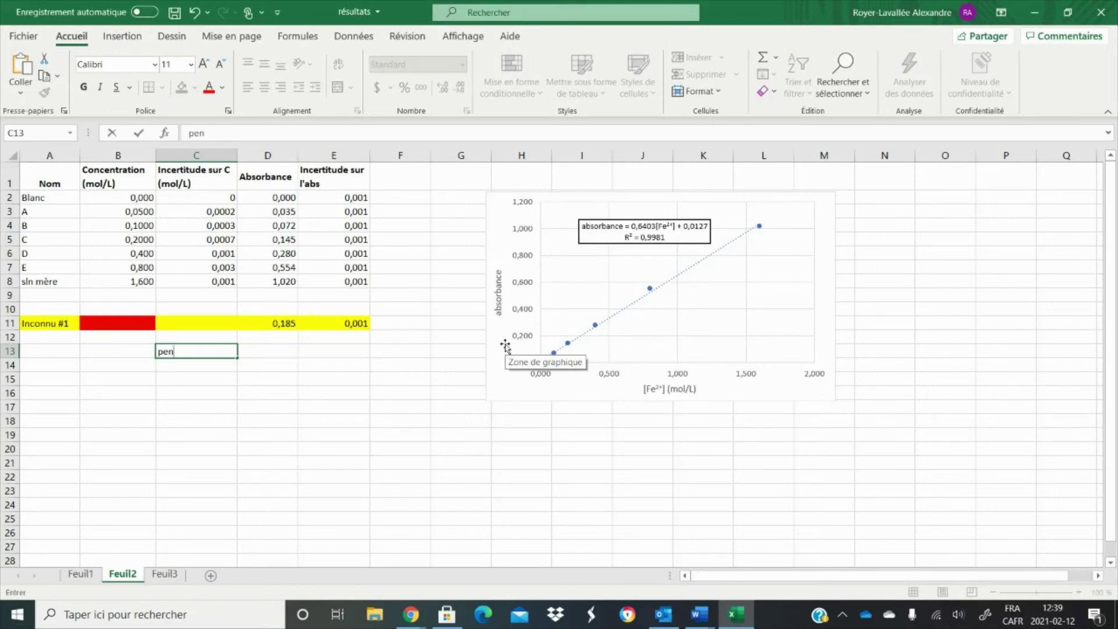
text(te)
key(Return)
text(ord)
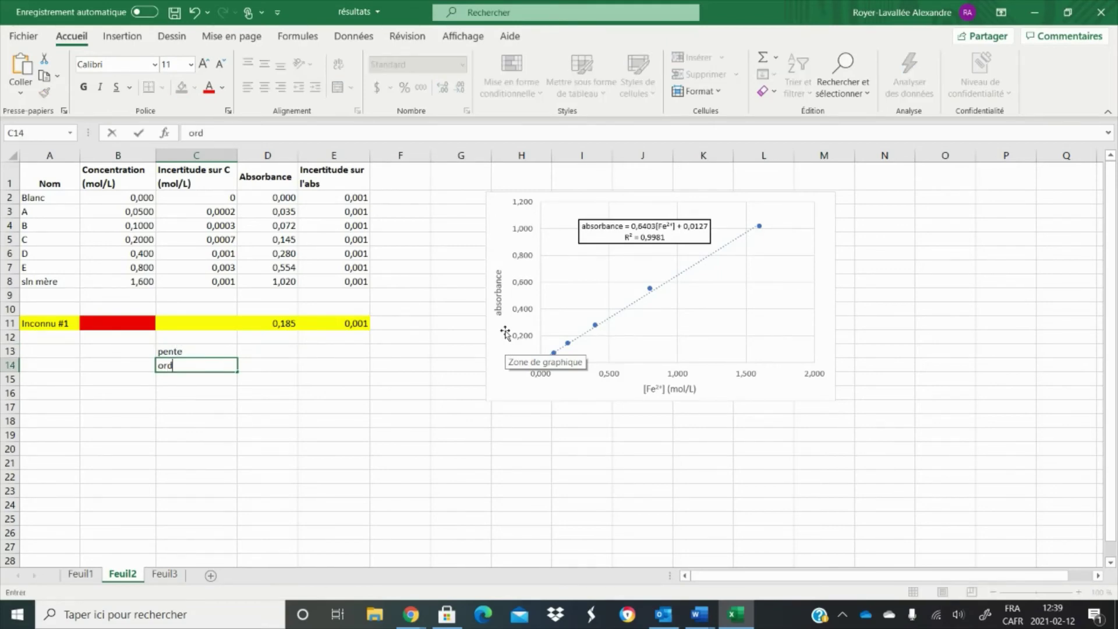
text(onnee à l'origin)
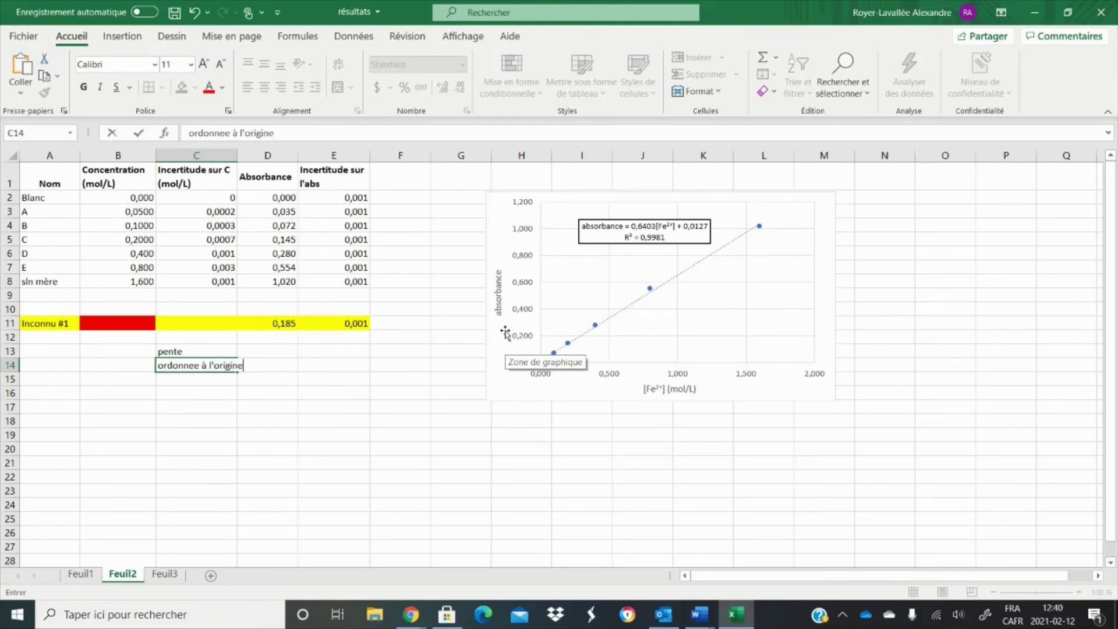
text(e)
key(Return)
Enter the label "[inconnu]" in C16 and widen column C slightly to fit the labels
key(Return)
text([conc)
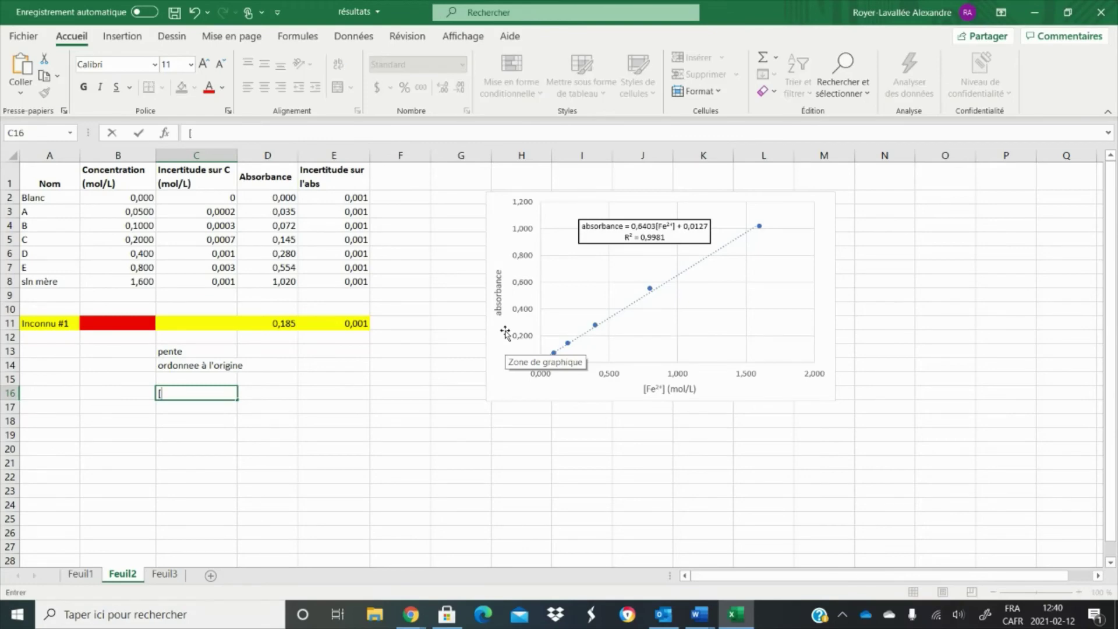
key(BackSpace)
key(BackSpace)
key(BackSpace)
text(connu])
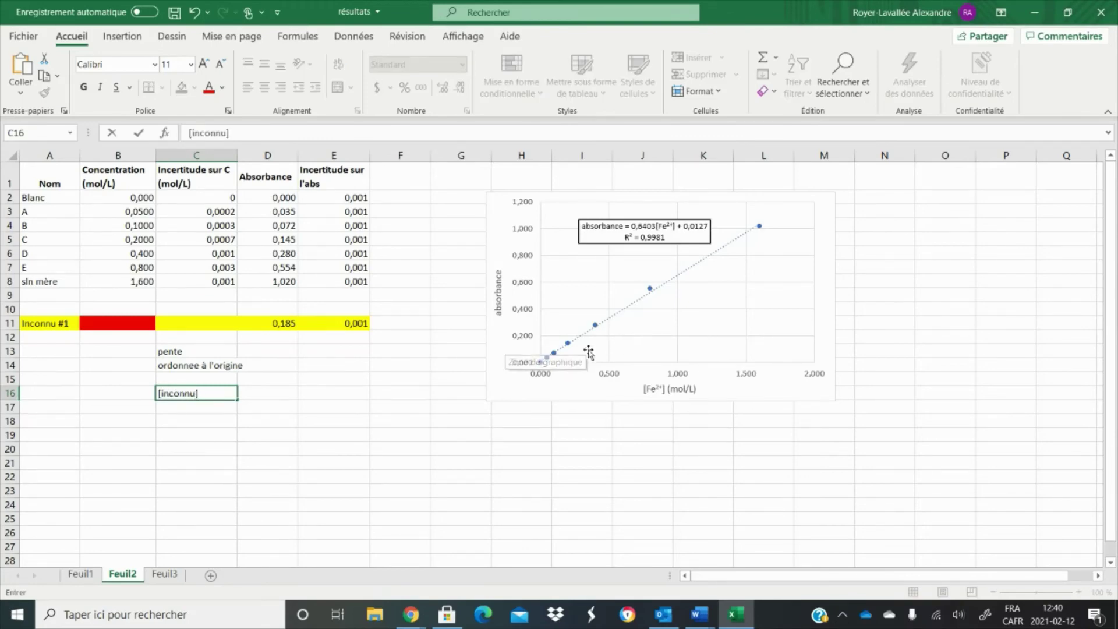
click(353, 389)
drag(239, 158, 245, 157)
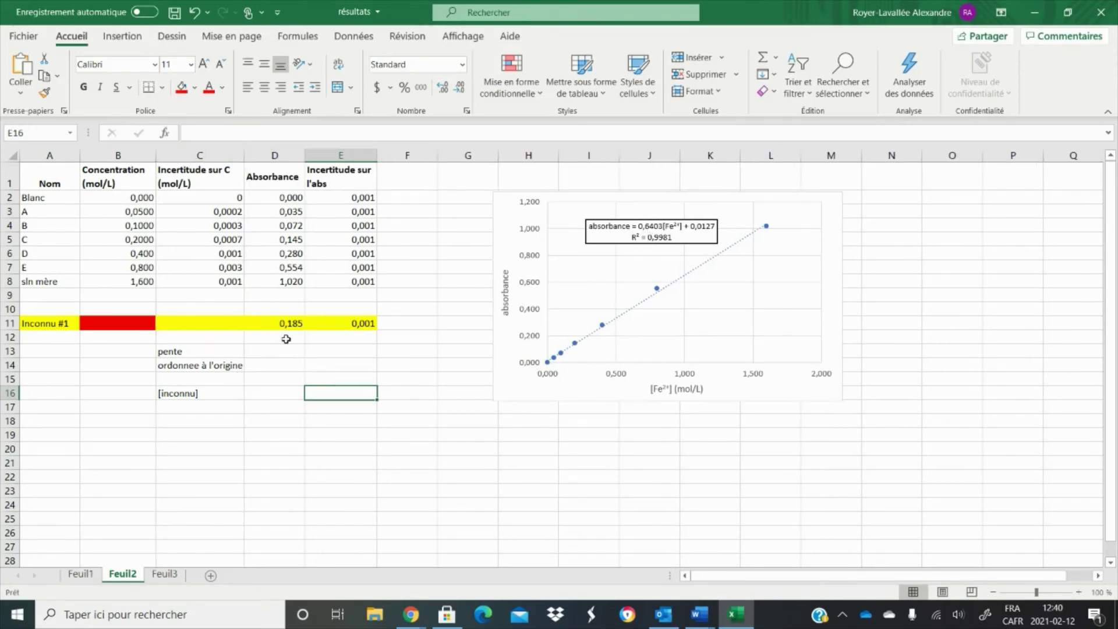
Calculate the regression slope in D13 with =pente(D2:D8;B2:B8), using absorbances as y and concentrations as x
click(268, 350)
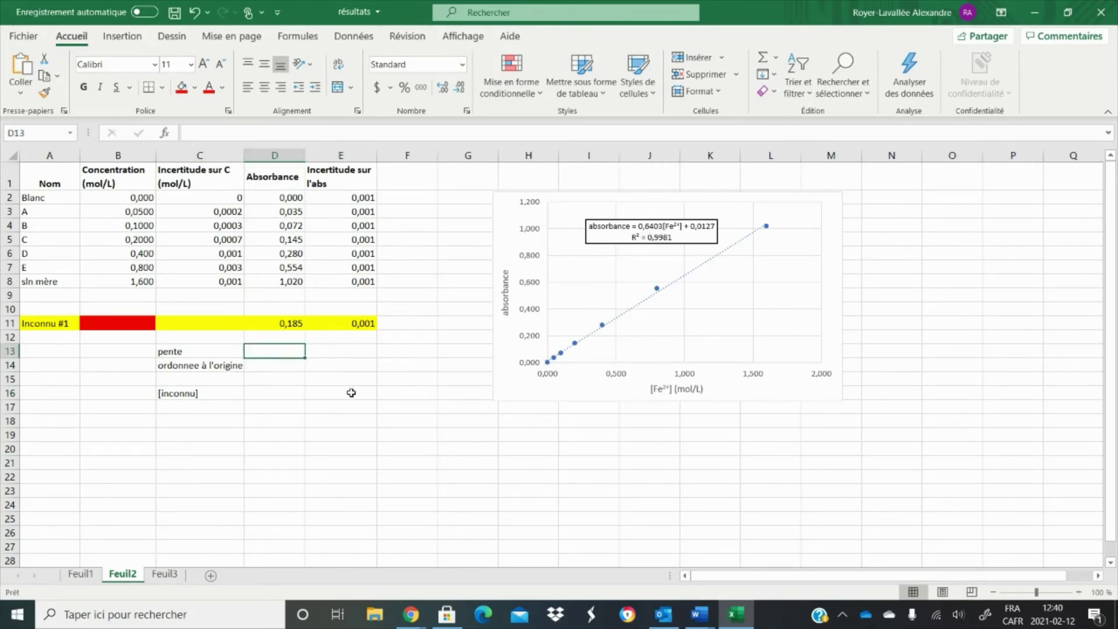
text(=)
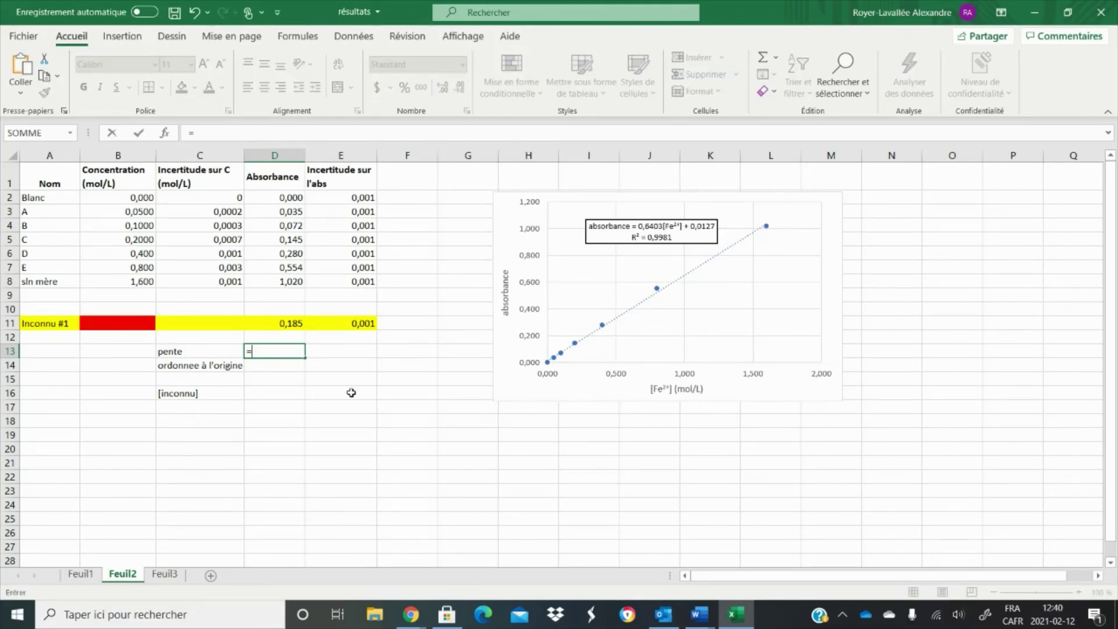
text(pente)
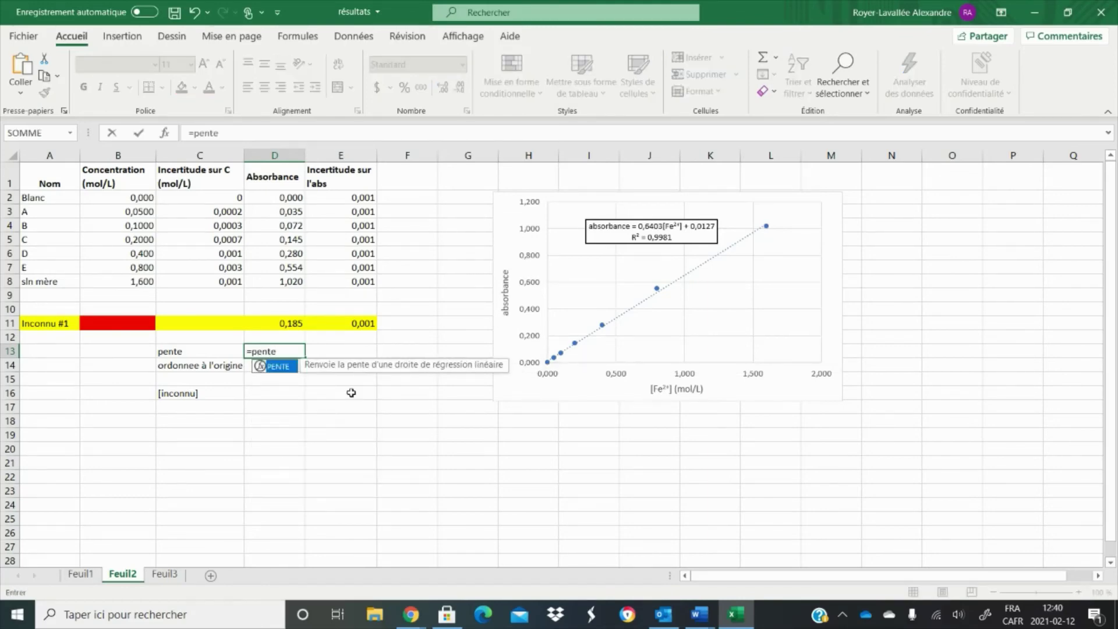
text(()
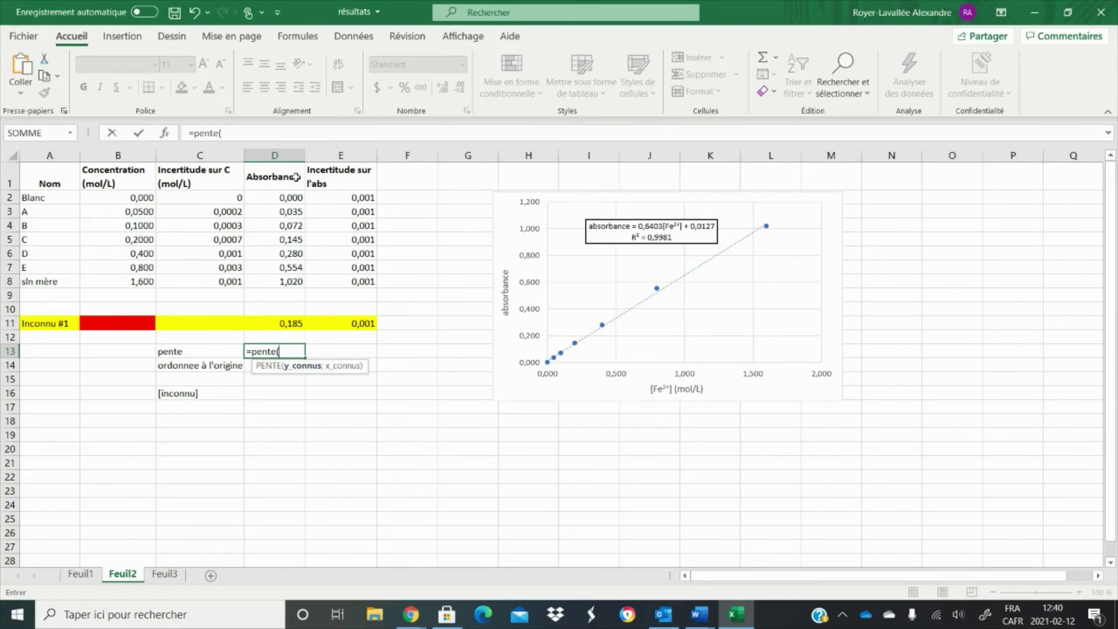
drag(276, 198, 274, 276)
text(;)
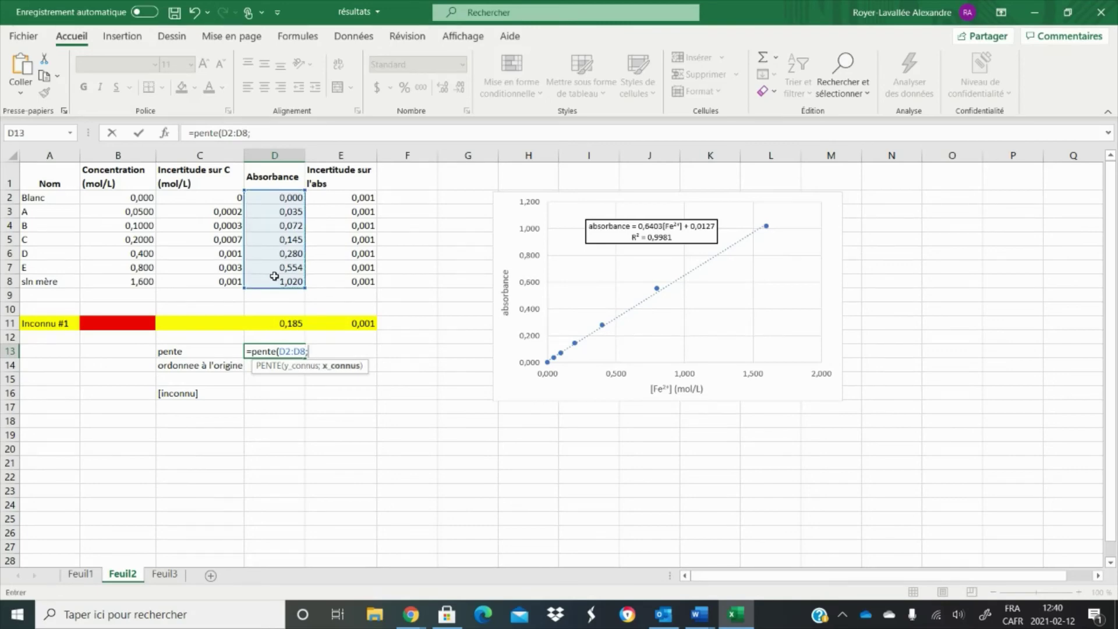
drag(144, 199, 143, 278)
text())
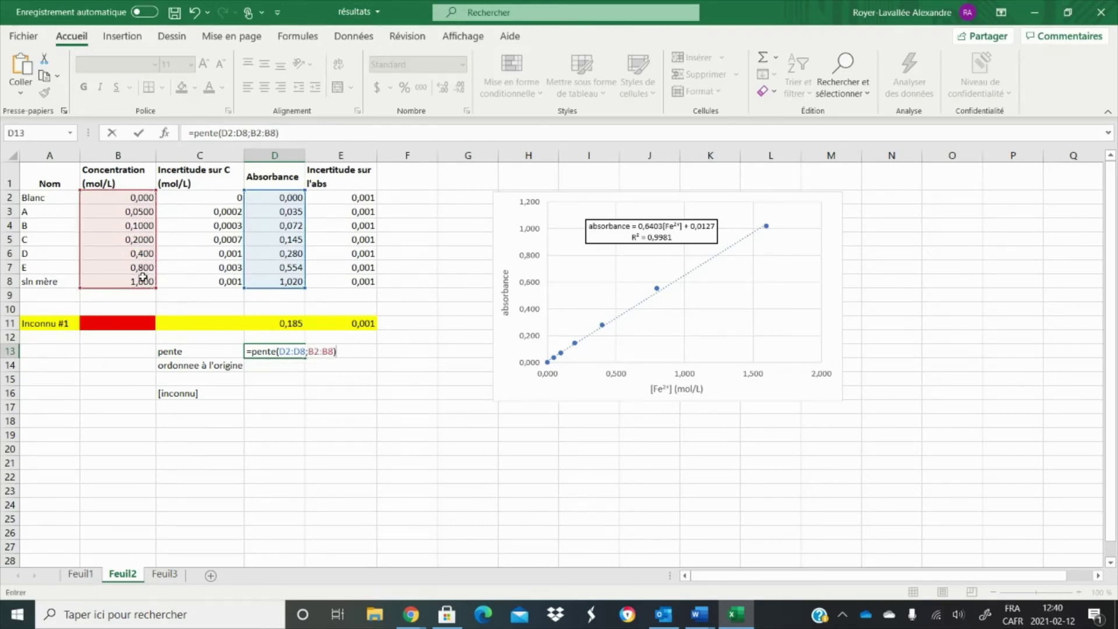
key(Return)
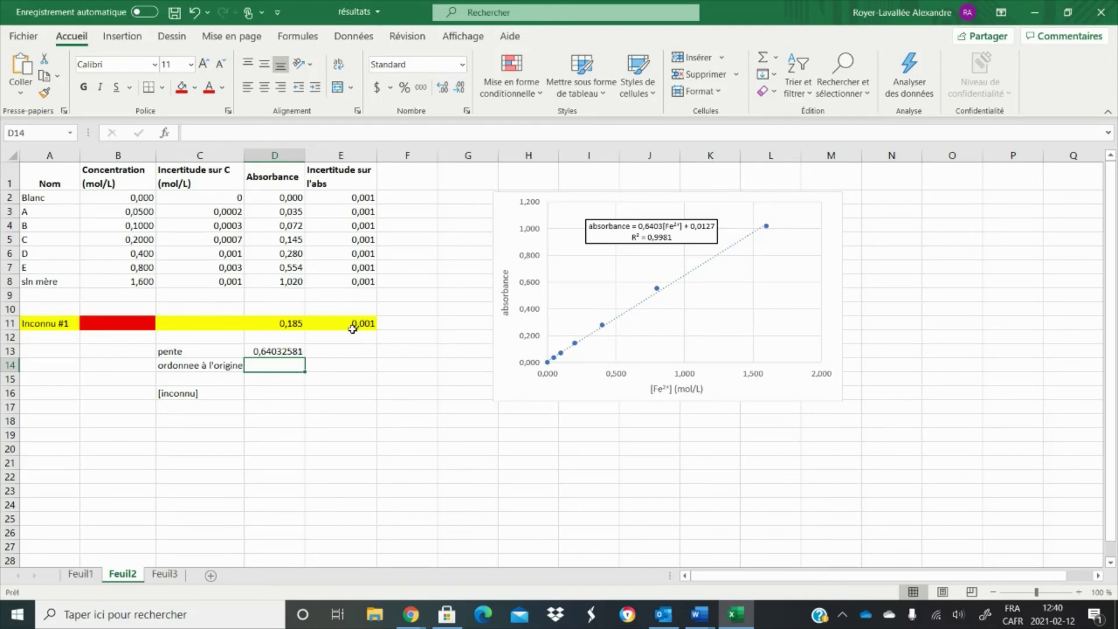
Calculate the regression intercept in D14 with =ordonnee.origine(D2:D8;B2:B8)
text(=ordonn)
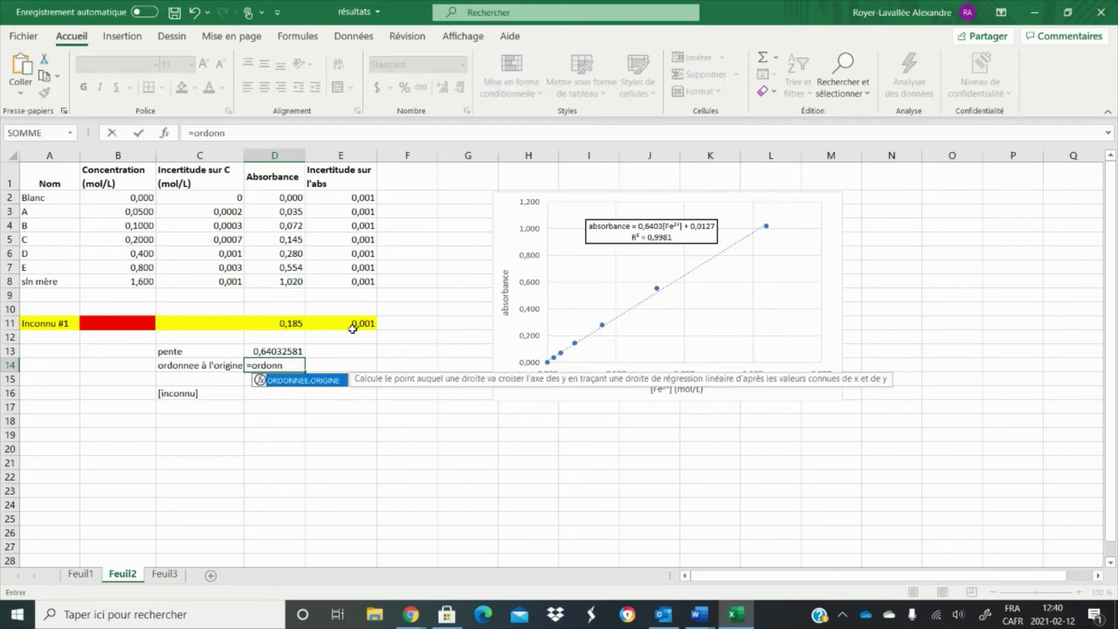
text(ee.origine()
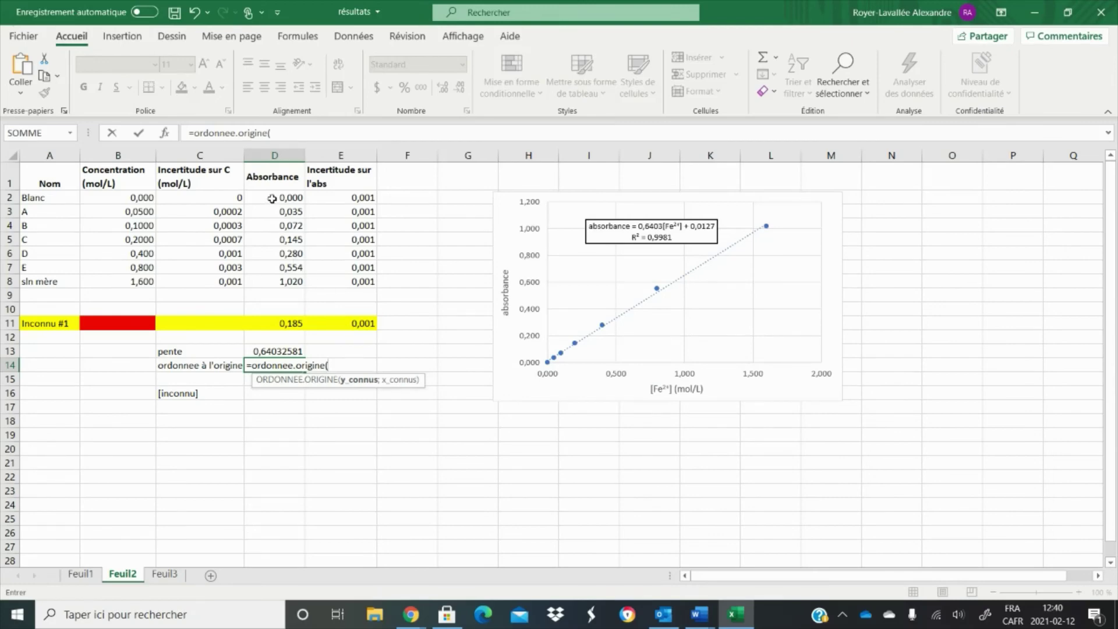
drag(272, 199, 284, 278)
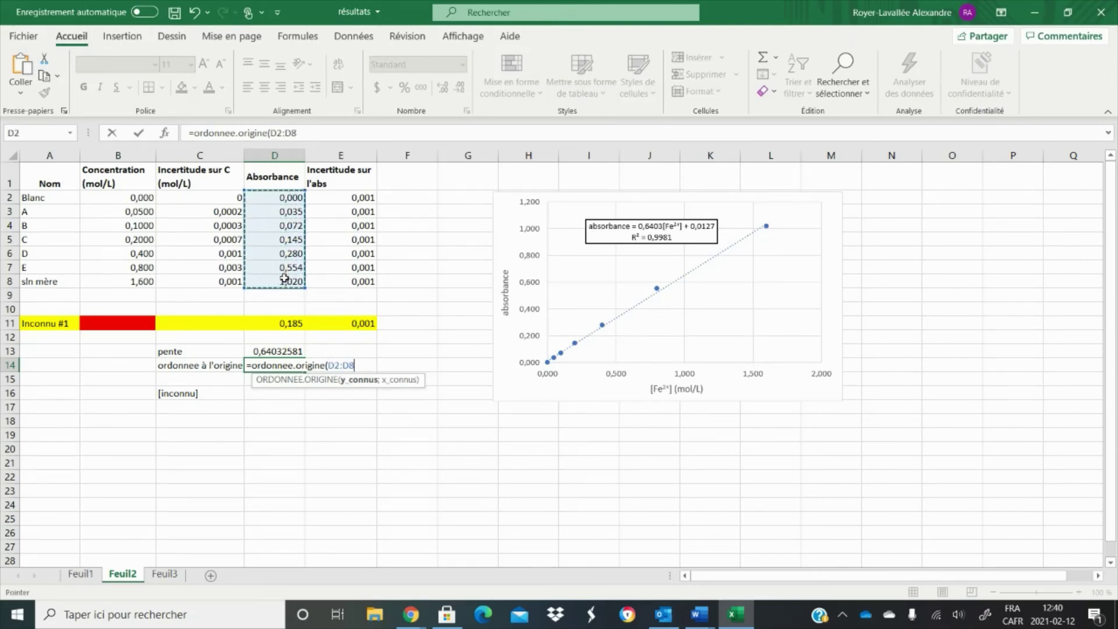
text(;)
drag(114, 197, 122, 278)
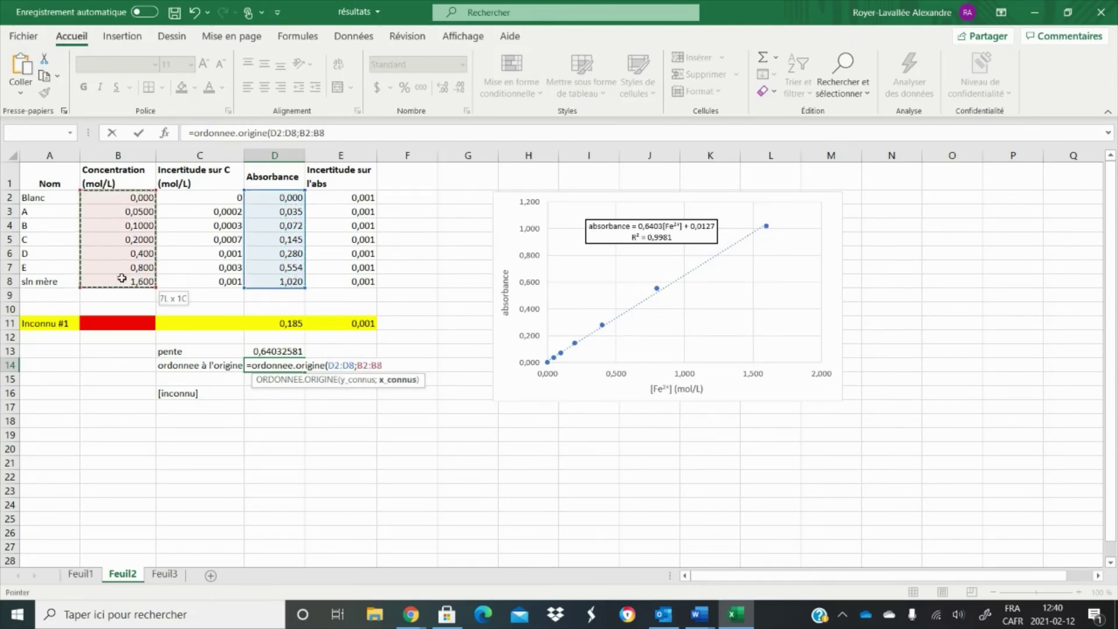
key(Return)
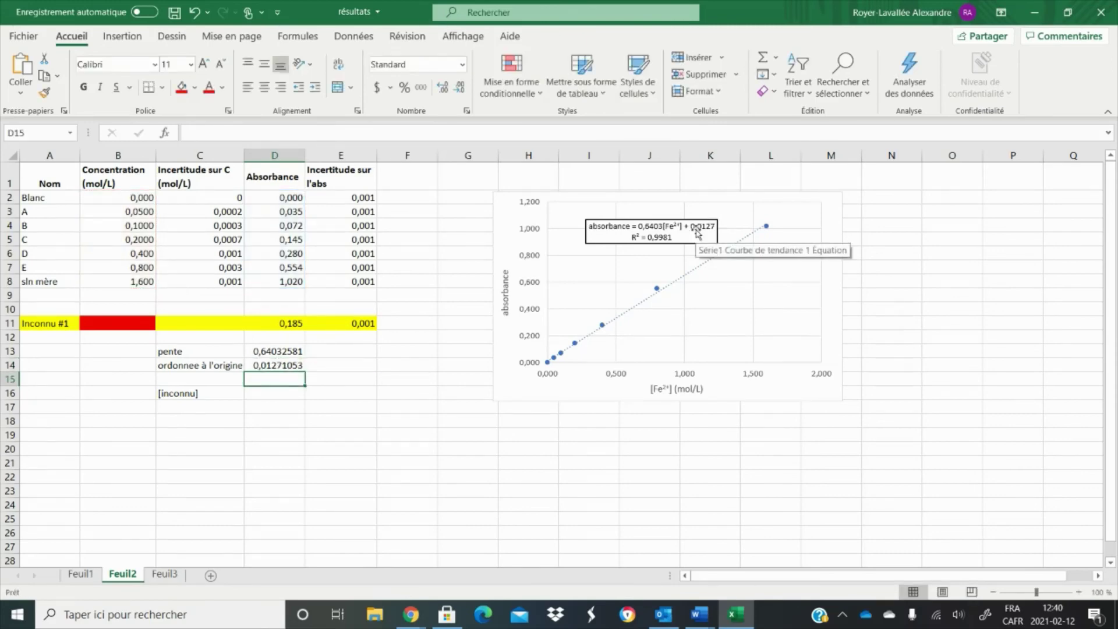
Calculate the unknown's concentration in D16 with =(D11-D14)/D13, subtracting the intercept from its absorbance and dividing by the slope
click(275, 396)
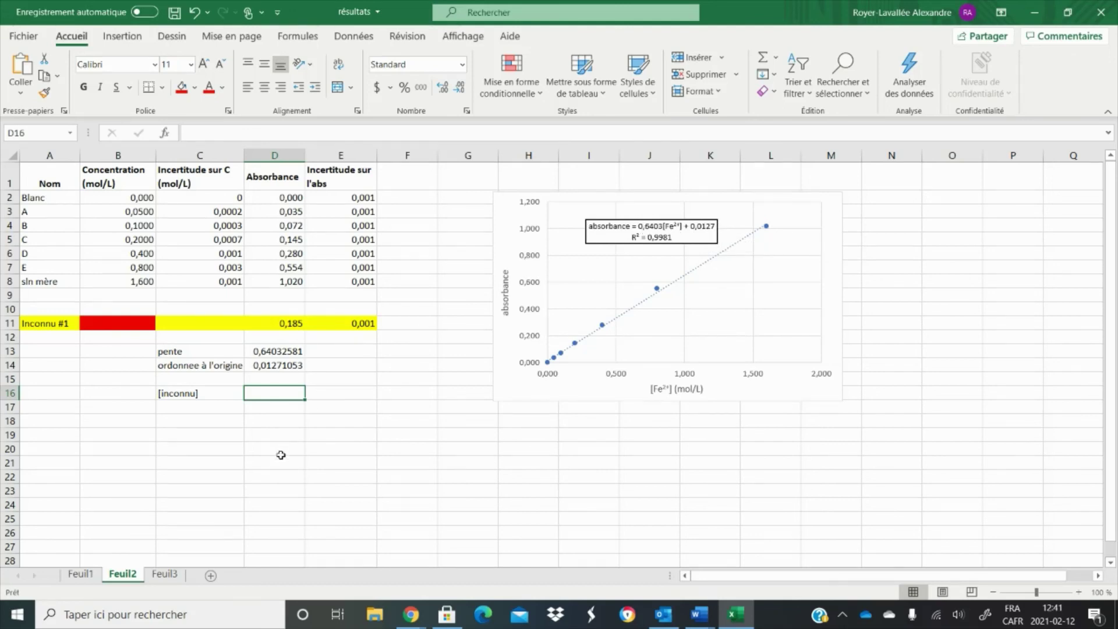
text(=)
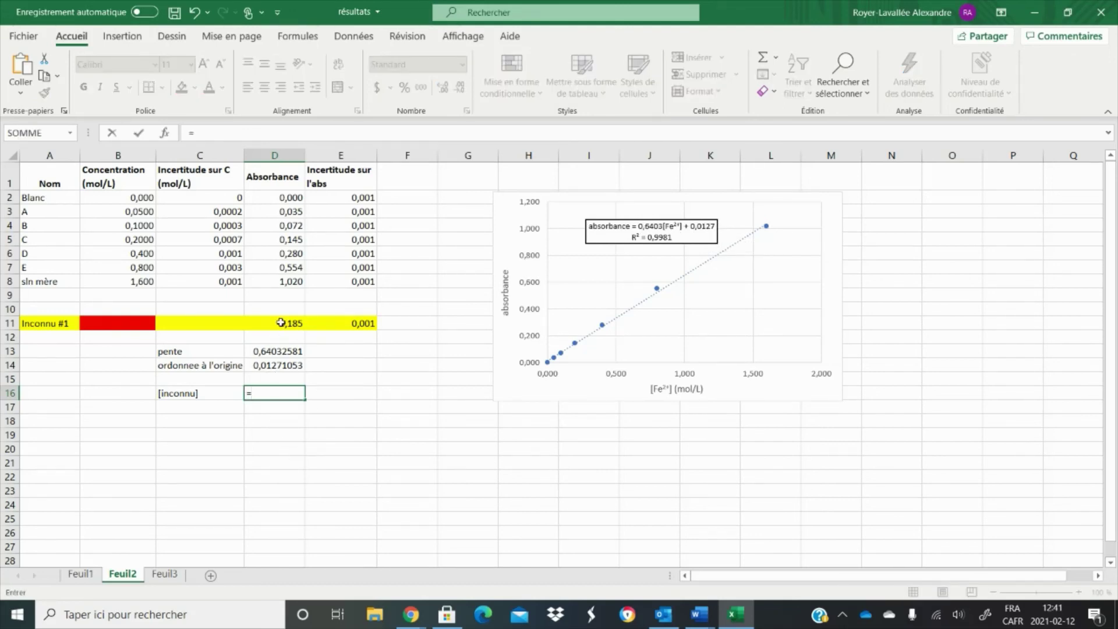
click(281, 322)
text(-)
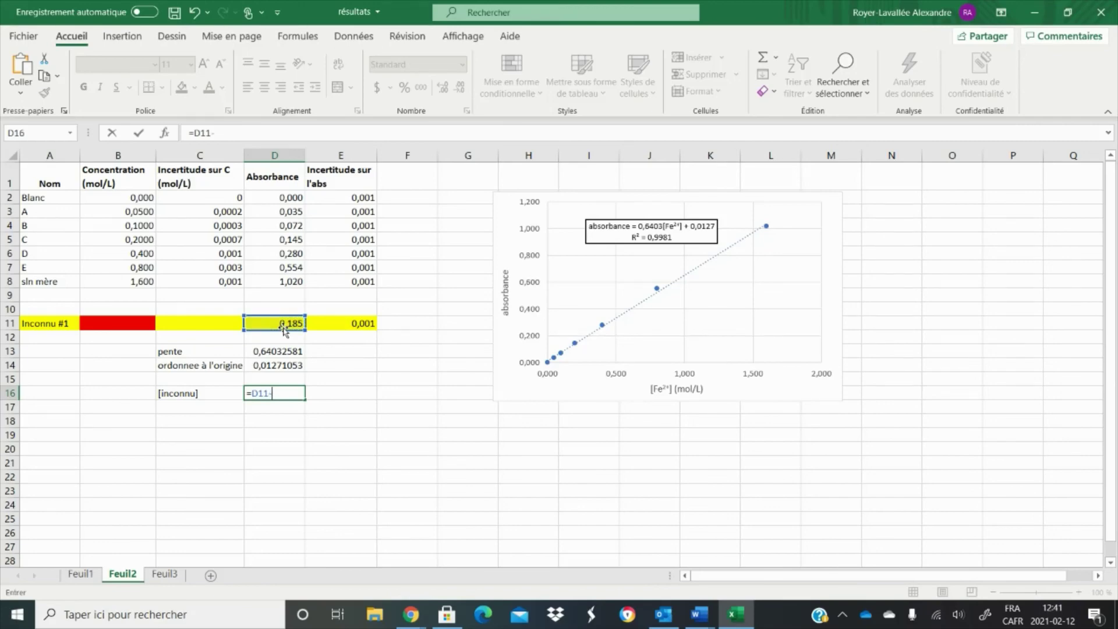
click(262, 367)
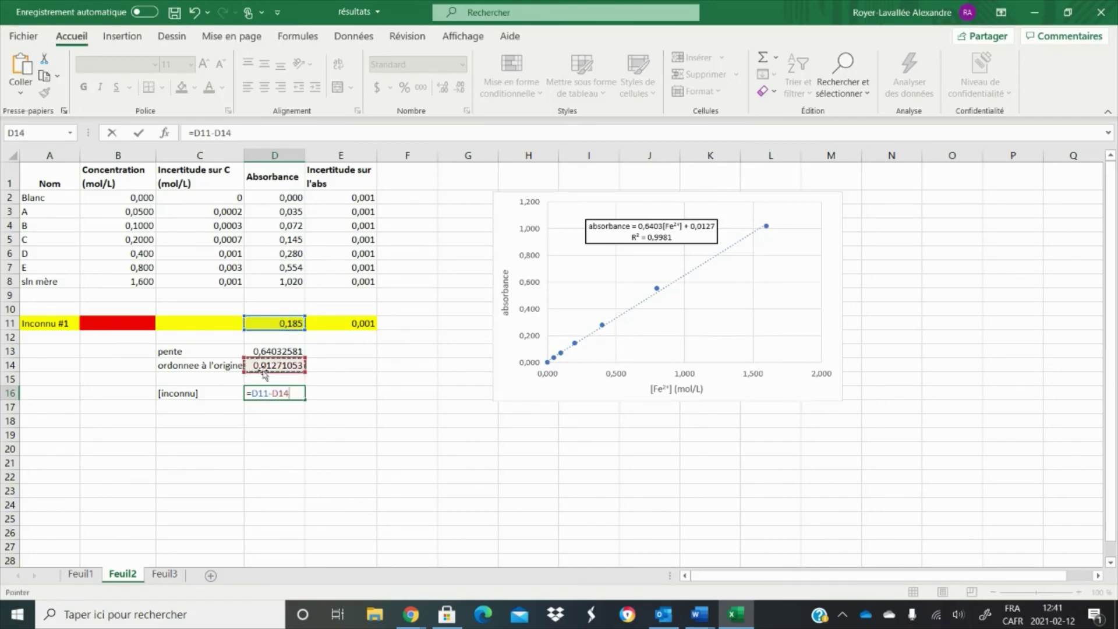
text())
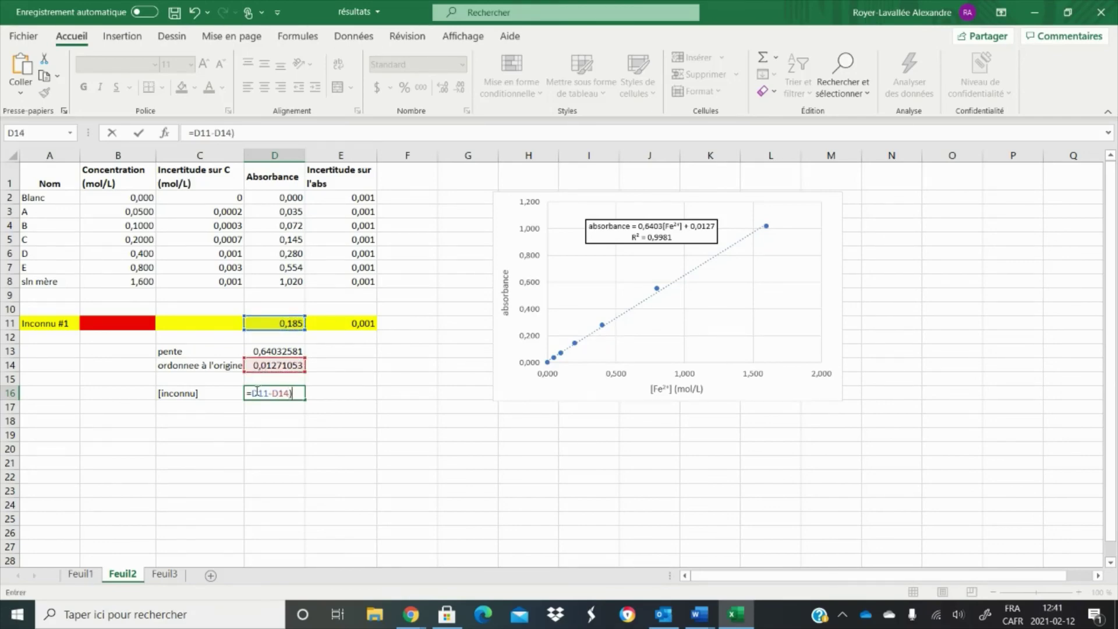
click(251, 394)
text(()
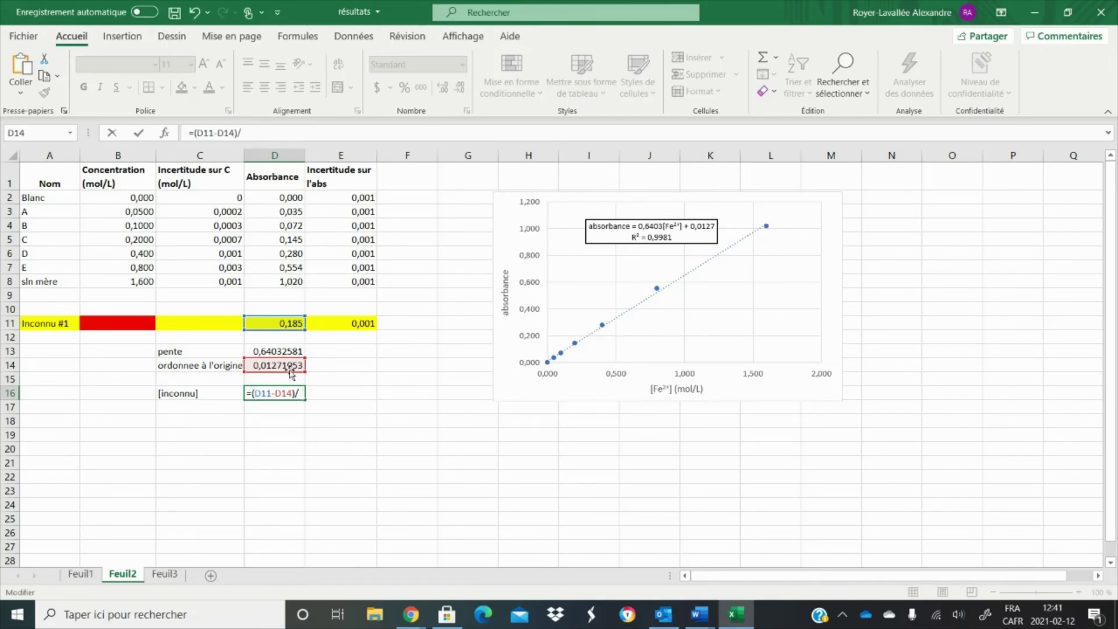
text(/)
click(282, 350)
key(Return)
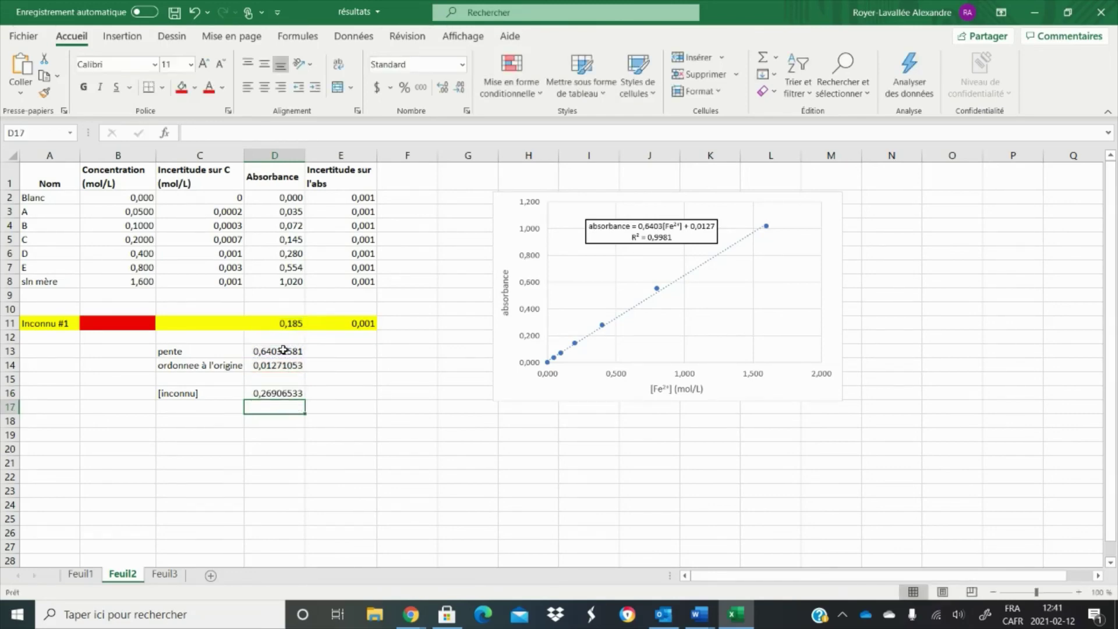
Format the unknown concentration in D16 to show four decimal places
click(283, 395)
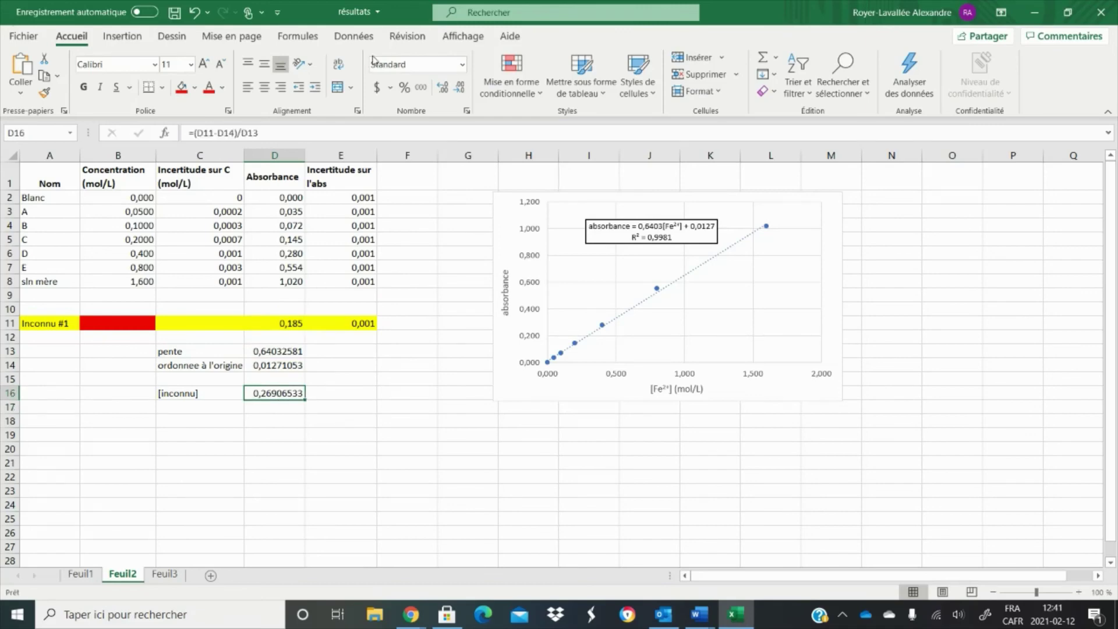
click(460, 87)
click(460, 88)
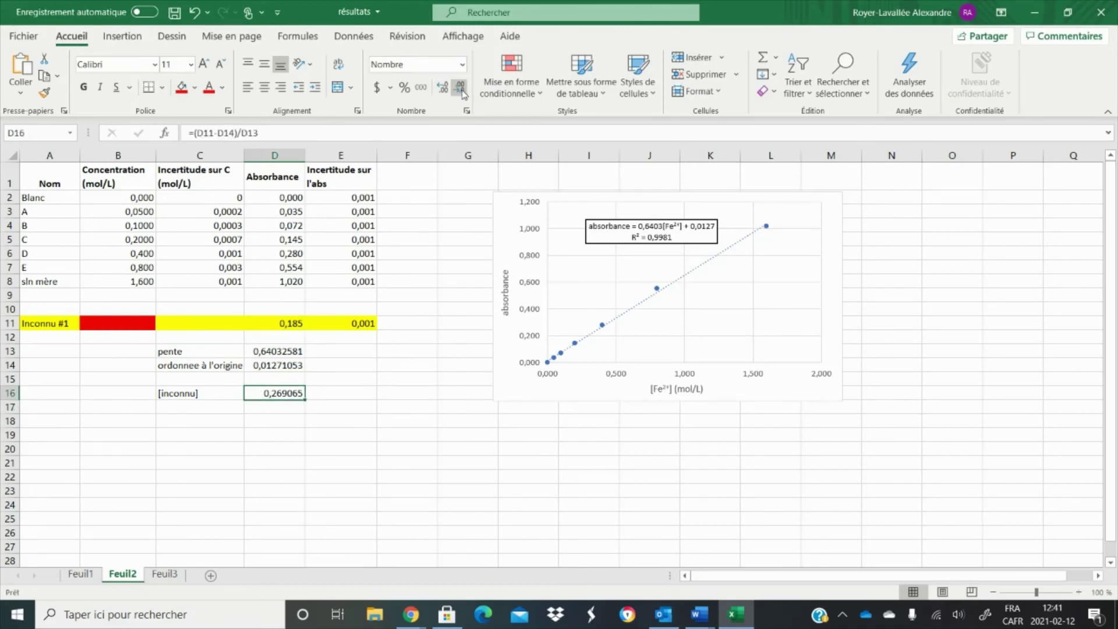
click(460, 88)
click(461, 89)
click(461, 88)
click(442, 87)
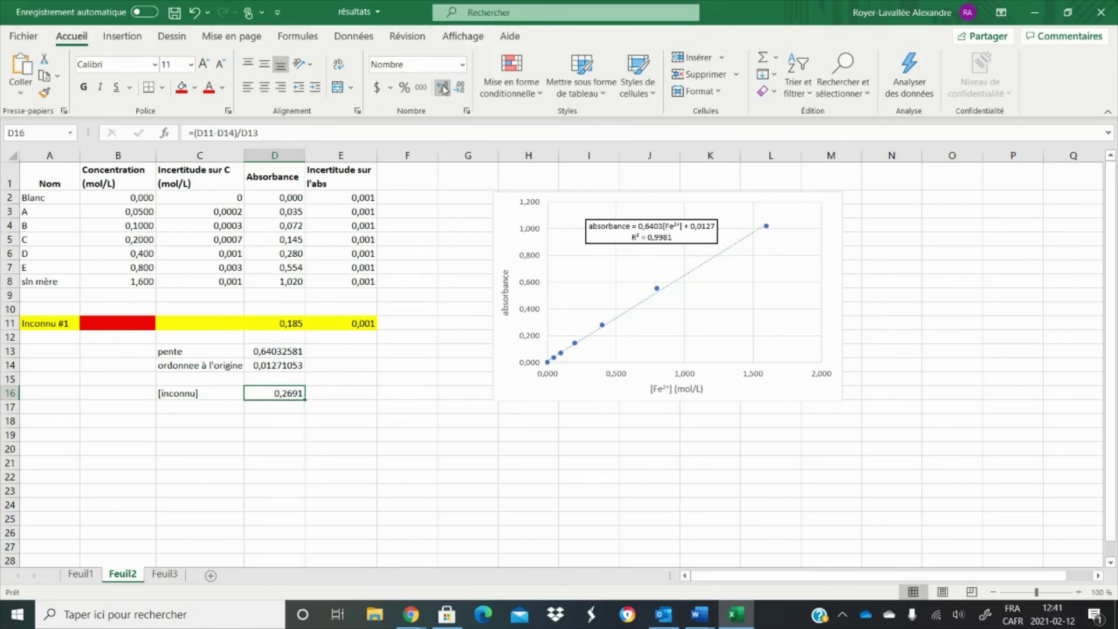
click(359, 453)
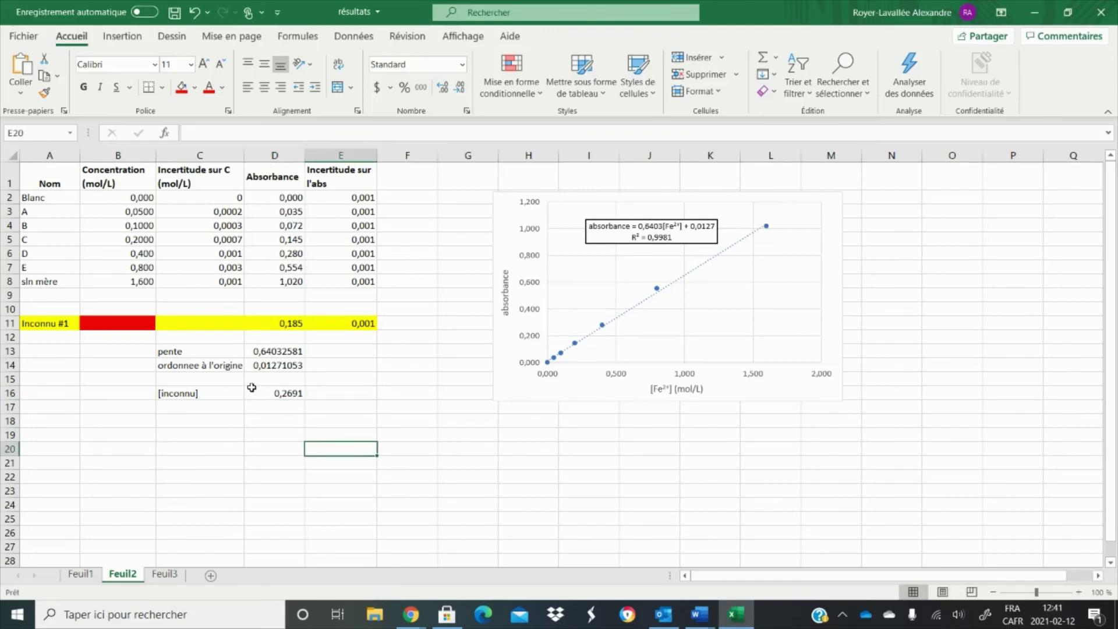